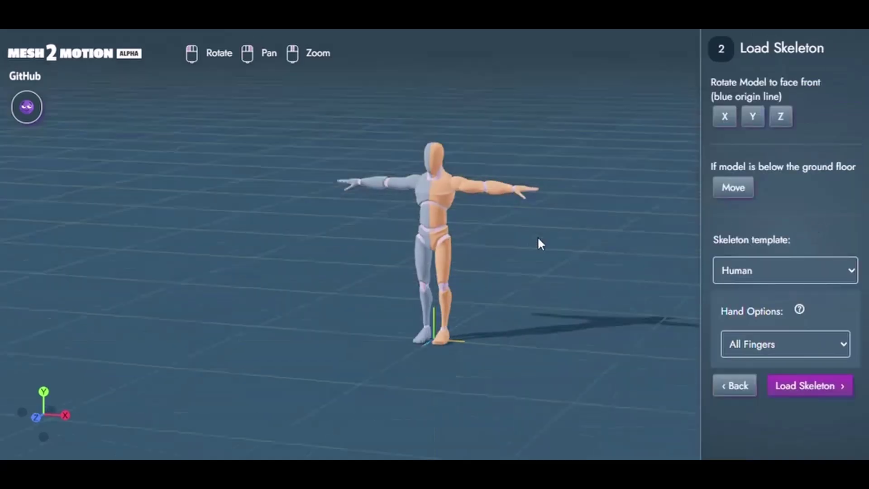
Set Hand Options to Single Hand Bone and load the skeleton over the human model
scroll(524, 251, "up", 5)
left_click_drag(524, 251, 537, 272)
left_click(773, 345)
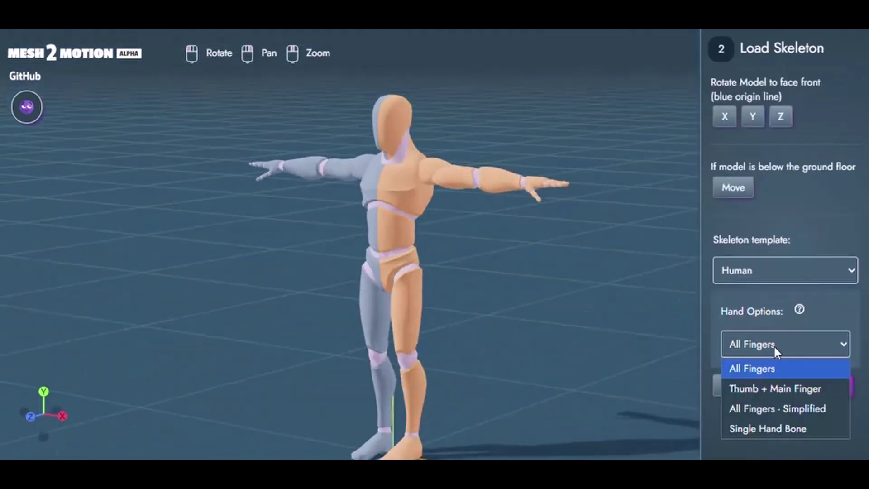
left_click(764, 429)
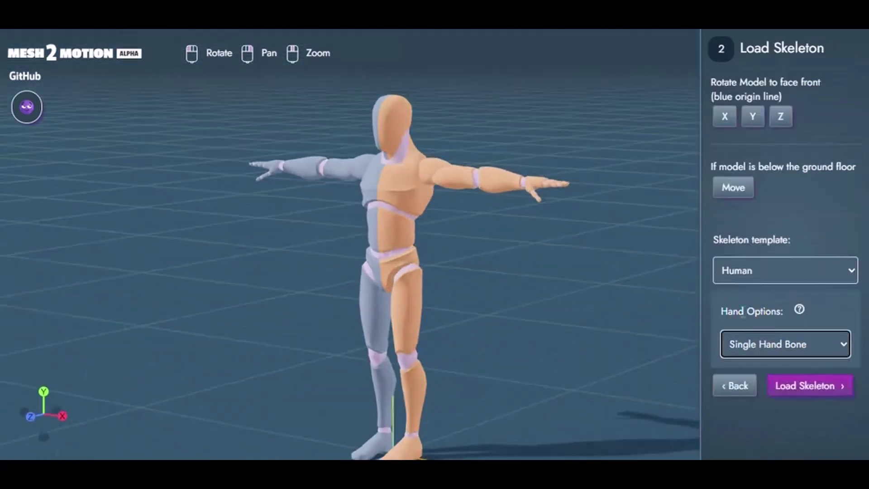
left_click(805, 388)
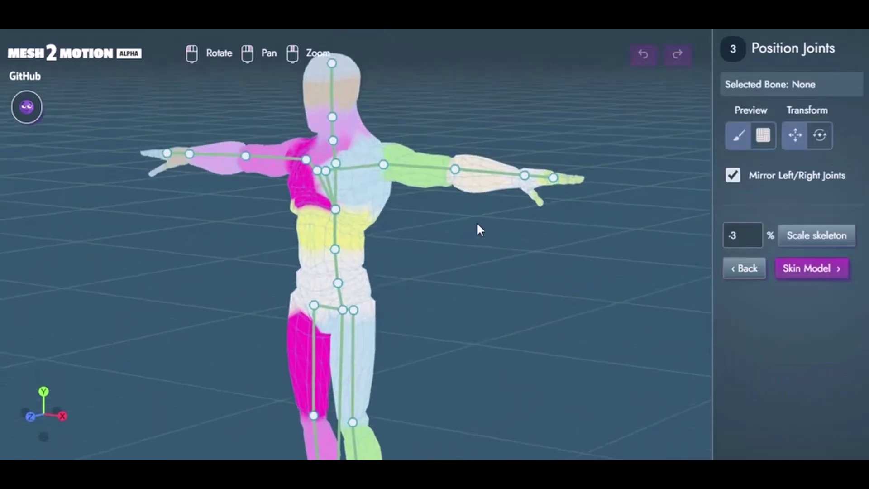
Adjust the joints: undo an elbow nudge, then shift the left hand and middle-finger joints
left_click(488, 169)
scroll(576, 281, "up", 5)
left_click_drag(547, 113, 546, 120)
left_click_drag(525, 270, 611, 240)
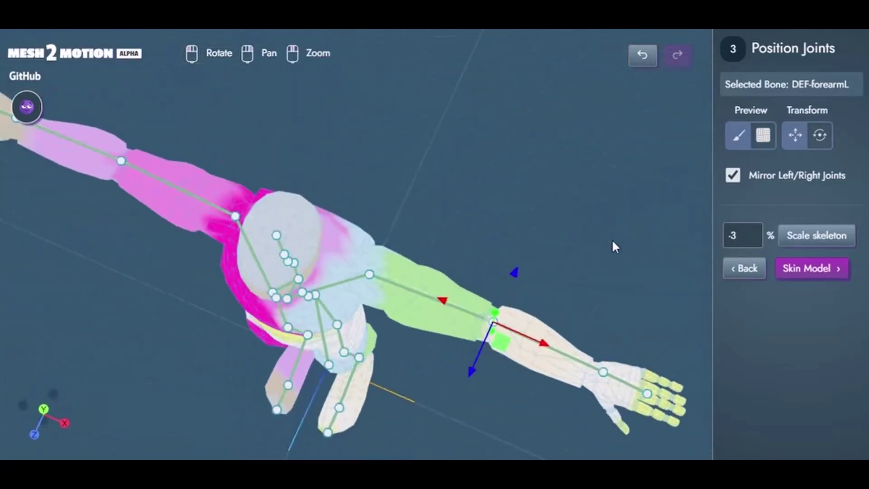
left_click(625, 50)
right_click_drag(619, 362, 529, 265)
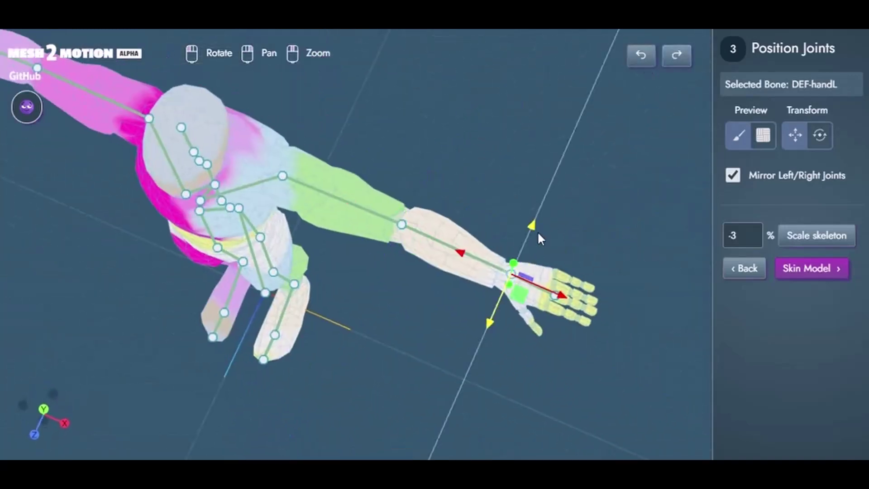
left_click_drag(538, 233, 537, 239)
left_click(560, 309)
left_click_drag(559, 309, 619, 335)
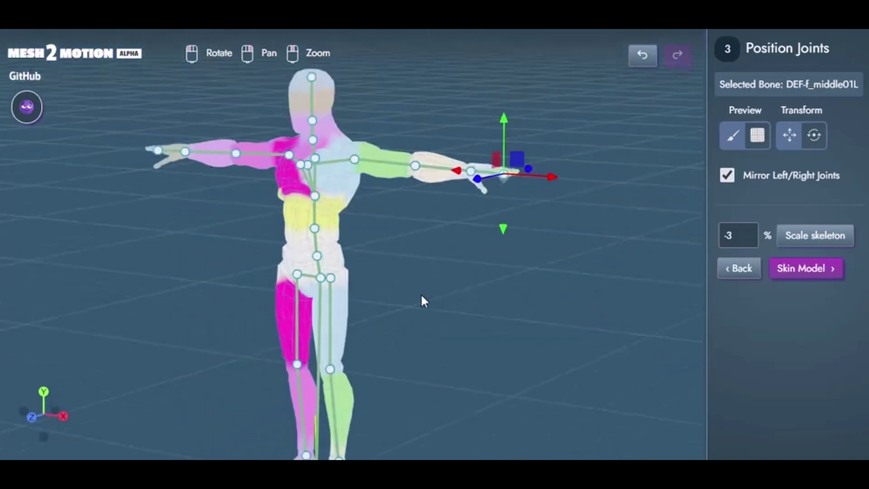
Skin the model and preview the Driving Loop, Idle Loop and Idle Torch Loop animations
left_click(801, 271)
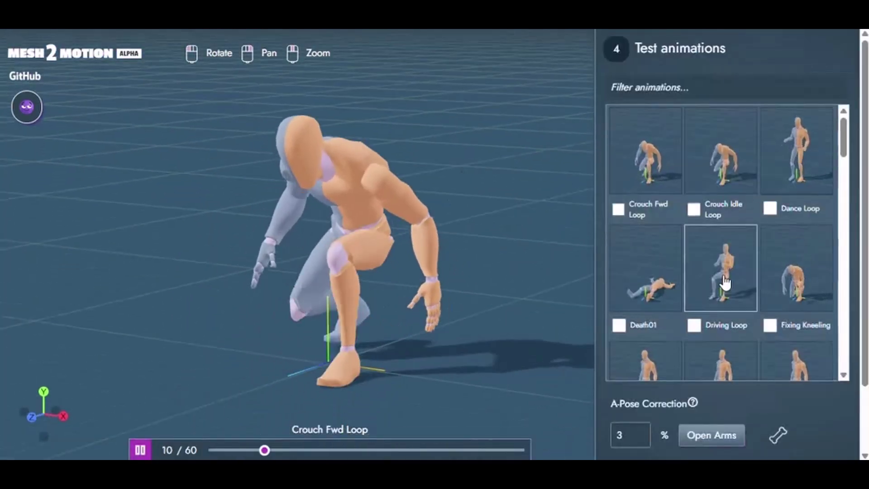
left_click(719, 287)
scroll(795, 286, "down", 2)
left_click(795, 281)
scroll(702, 281, "down", 2)
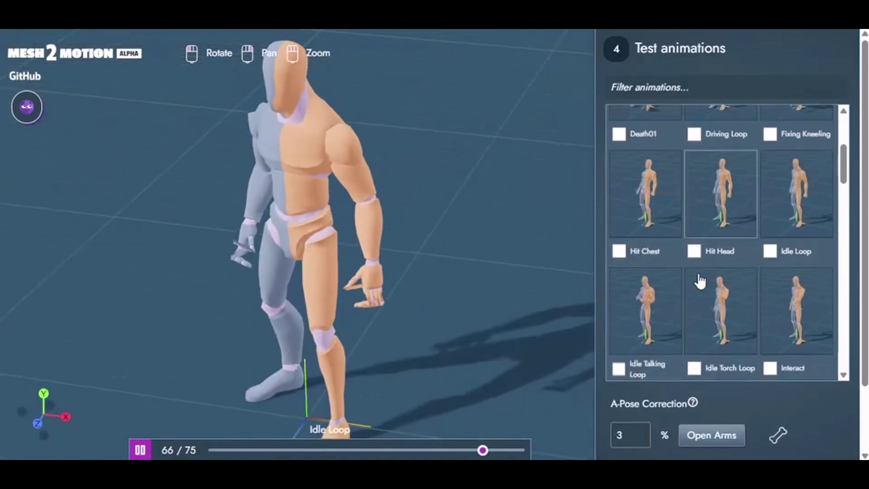
left_click(702, 291)
left_click_drag(407, 233, 500, 235)
Mark the Hit Head and Hit Chest animations
left_click(694, 205)
left_click(619, 203)
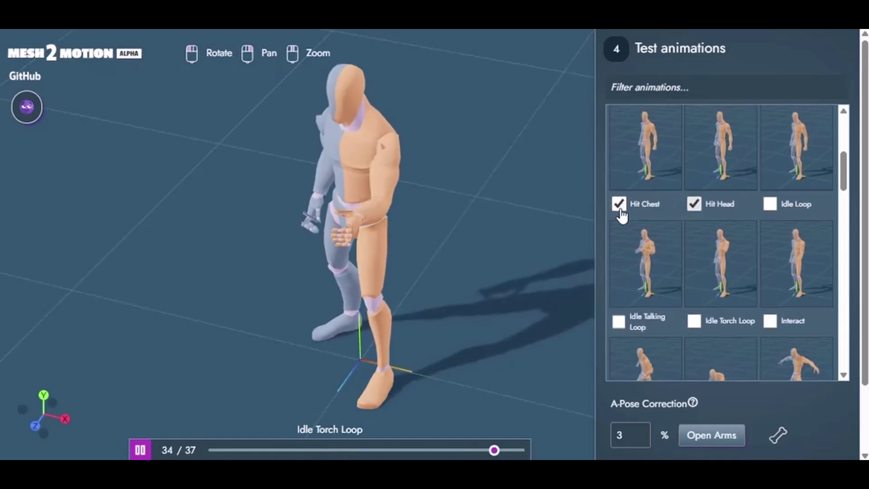
left_click(693, 320)
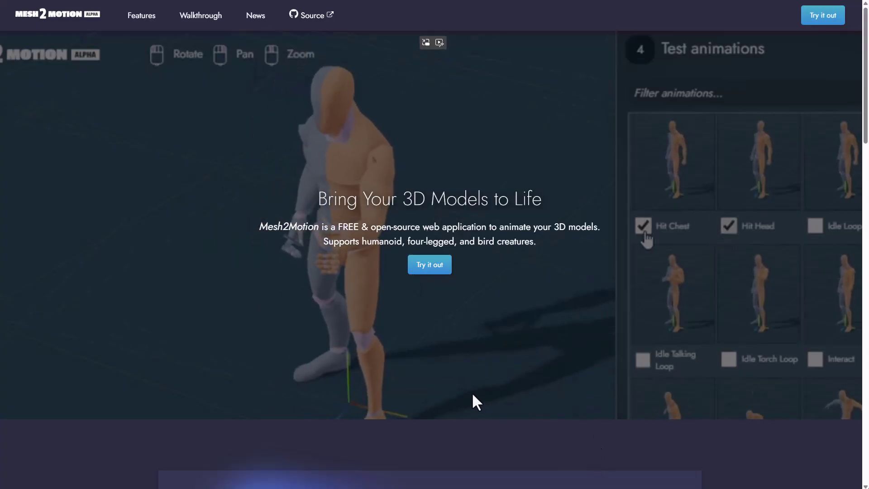
Launch the Mesh2Motion editor from the landing page, keeping Human as the reference model
left_click(430, 266)
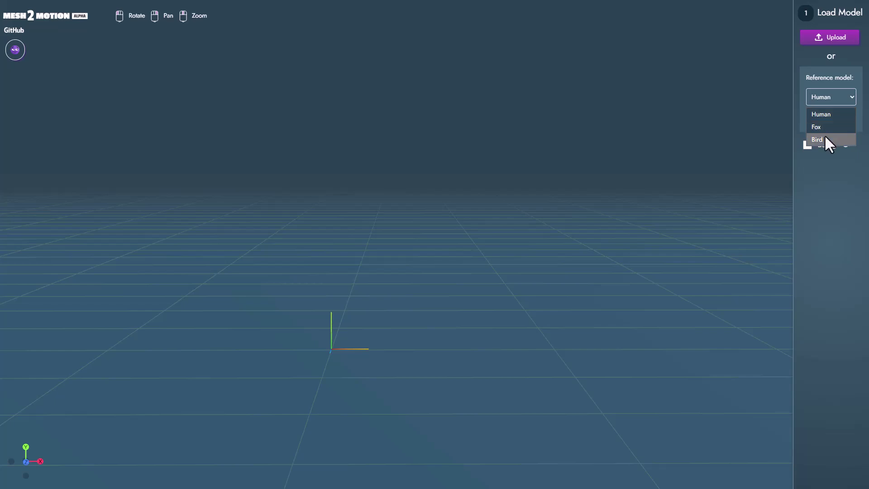
left_click(821, 116)
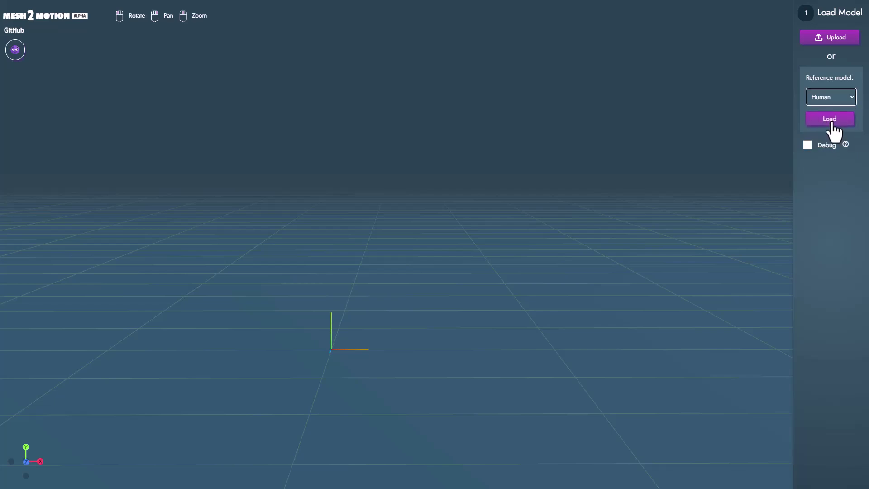
Load the Human reference model into the scene and bring up the Hand Options list
left_click(828, 123)
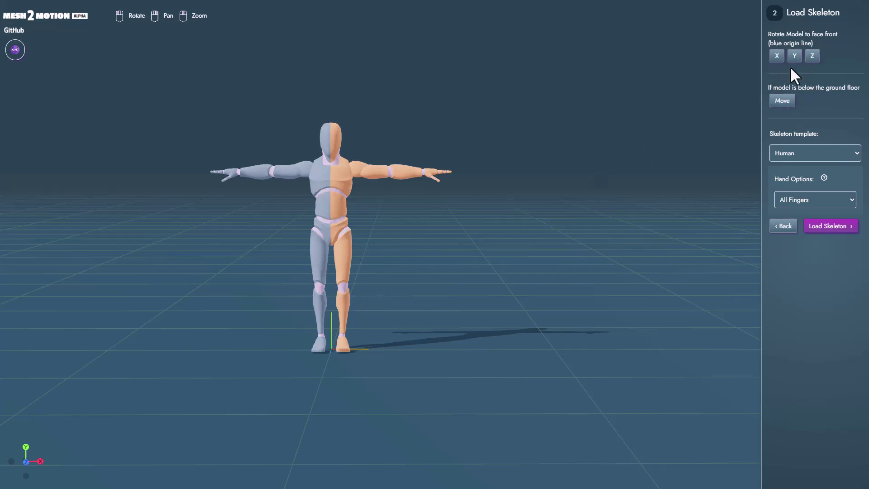
left_click(811, 56)
left_click(800, 203)
Load the skeleton and switch between the shaded and weight-paint previews
left_click(821, 229)
scroll(284, 222, "up", 5)
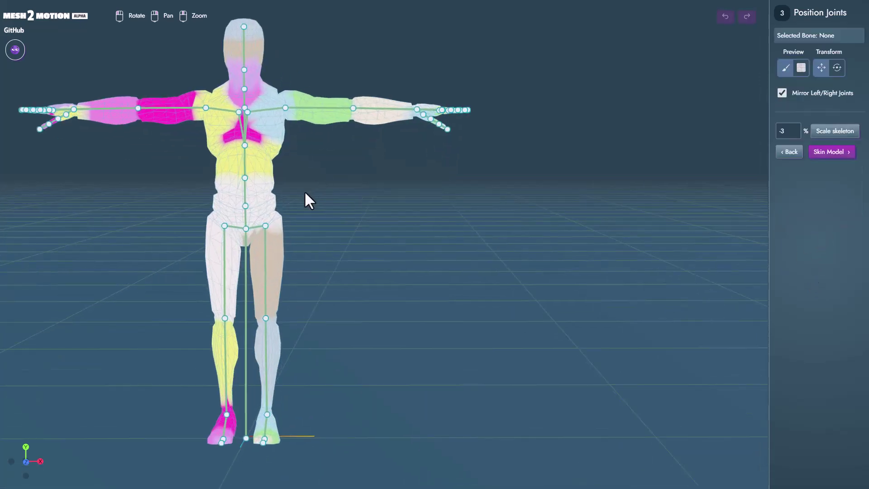
left_click_drag(324, 229, 384, 267)
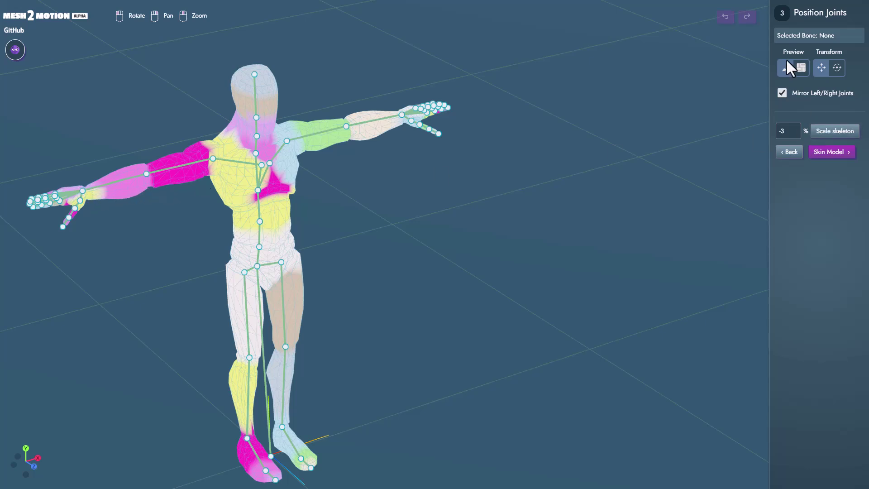
left_click(800, 66)
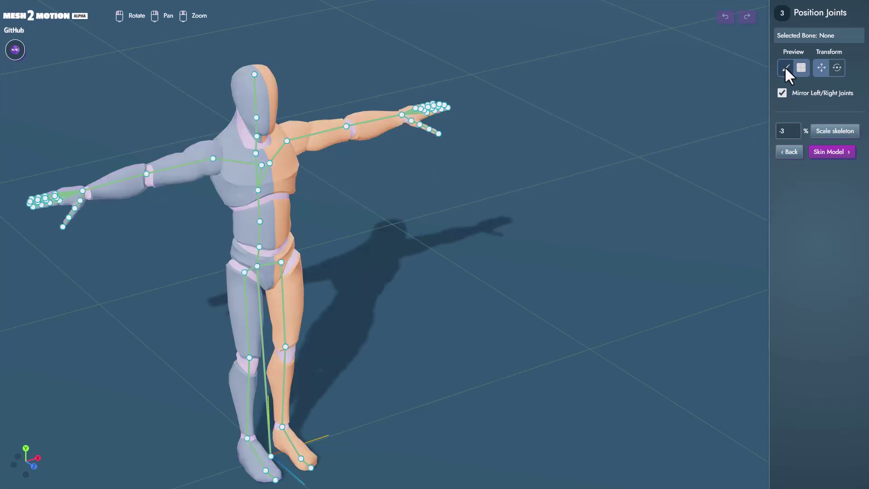
left_click(786, 67)
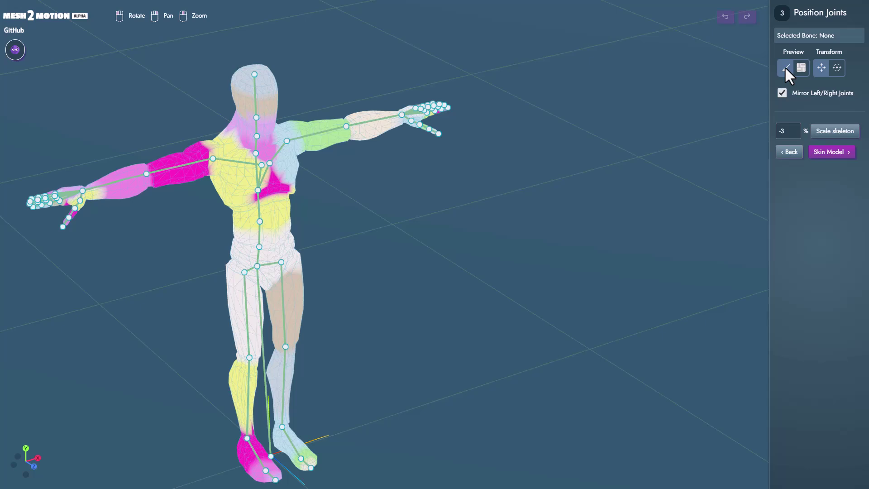
Move the left shoulder joint along Y, undo it, and recenter the model
left_click(287, 141)
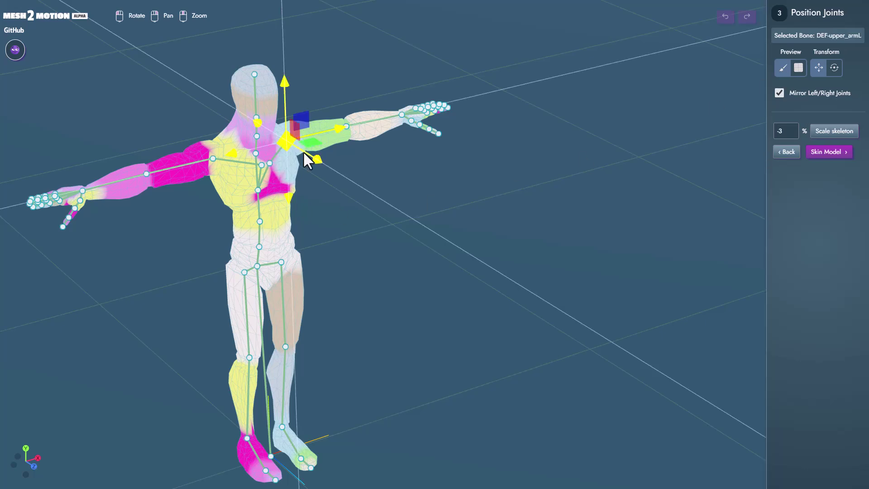
mouse_move(284, 91)
left_mouse_down()
mouse_move(285, 83)
mouse_move(293, 104)
left_mouse_up()
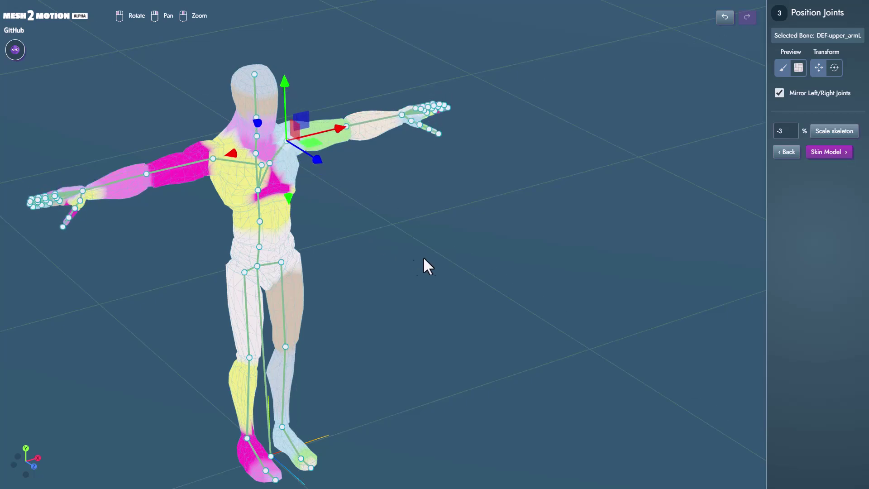
left_click_drag(423, 258, 359, 240)
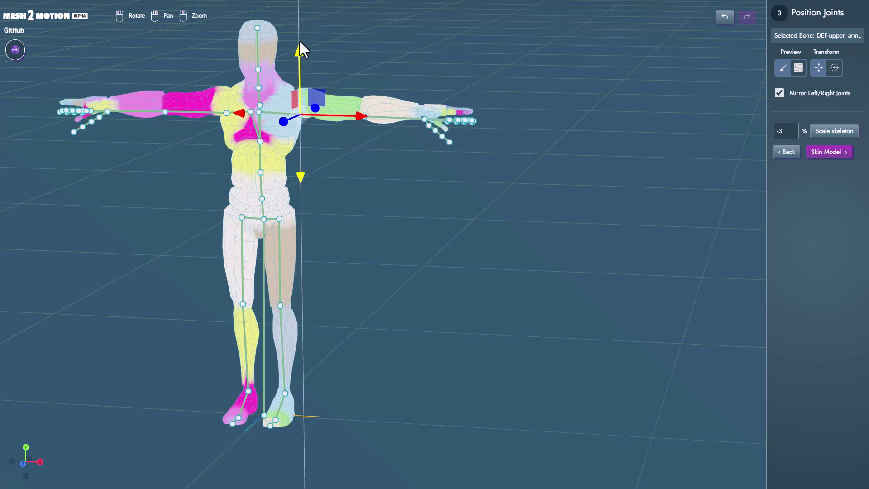
key("ctrl+z")
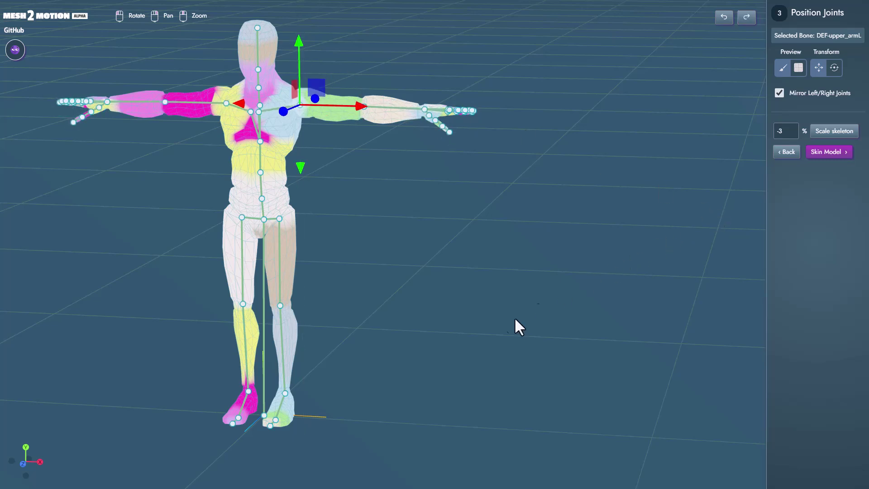
right_click_drag(485, 322, 624, 351)
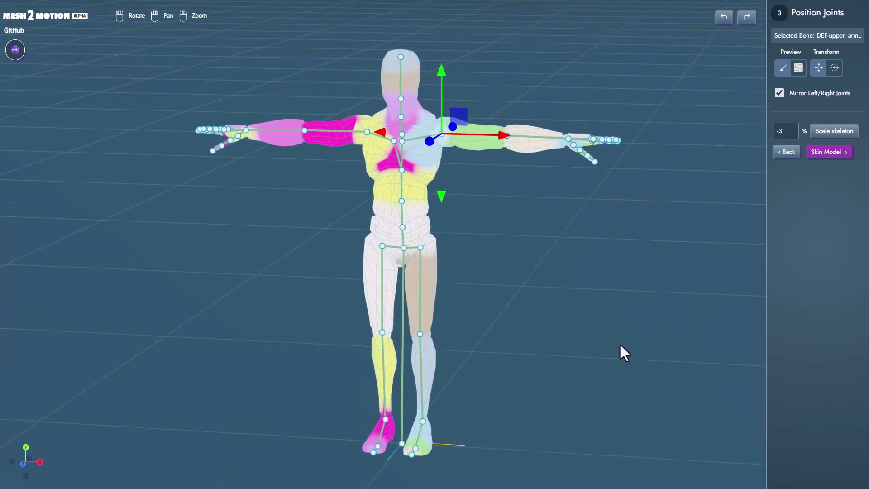
Skin the model, then scroll to the top of the free ActorCore AccuRIG page
left_click(828, 153)
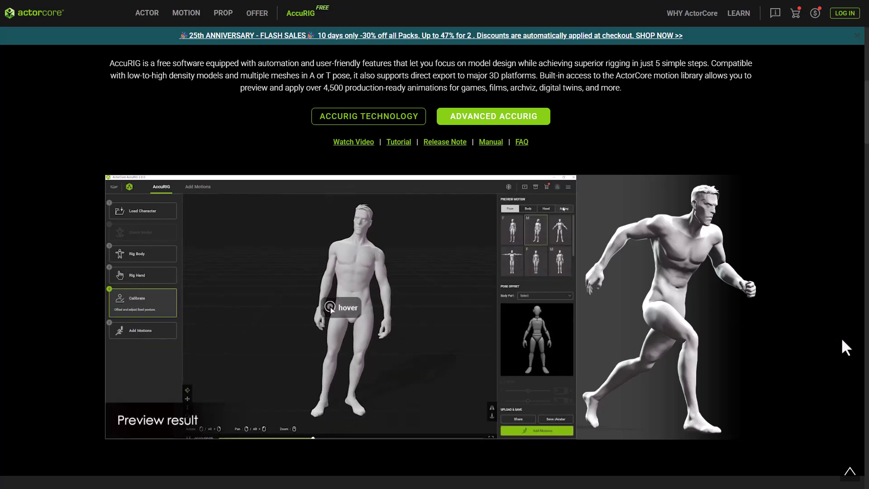
scroll(840, 337, "up", 8)
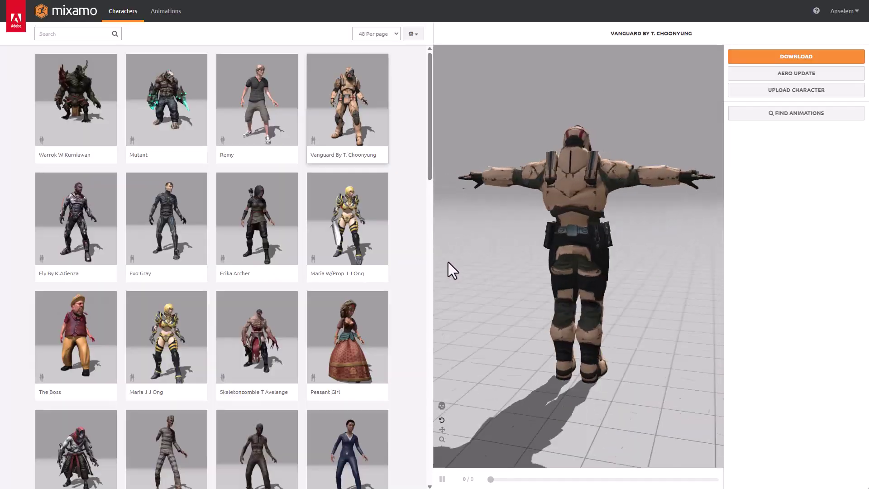
Preview the Reaction animation in Mixamo's Animations library
left_click(252, 249)
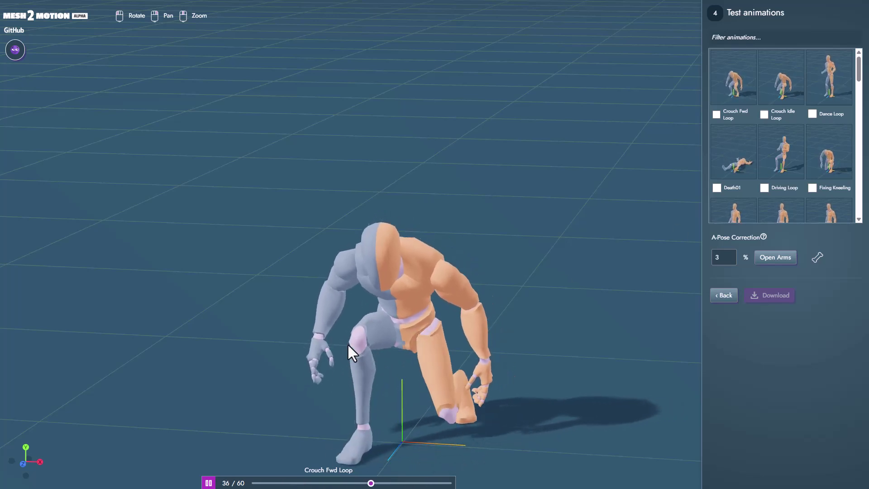
Preview the Death01, PickUp Table, Jump Start, Pistol Shoot and Punch Cross animations
left_click(736, 155)
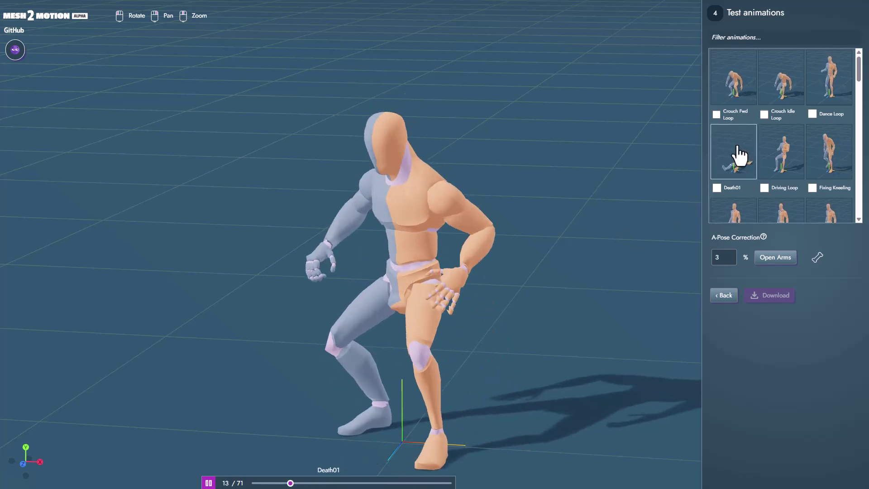
scroll(796, 200, "down", 5)
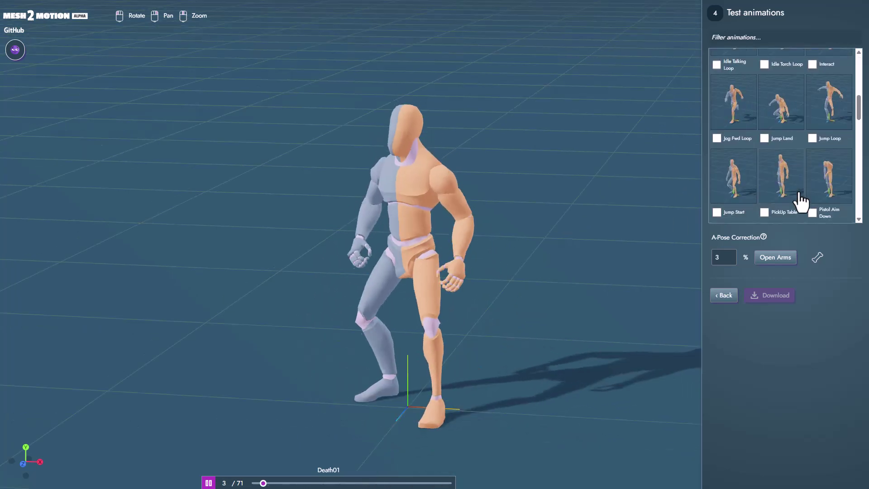
left_click(775, 175)
left_click(727, 186)
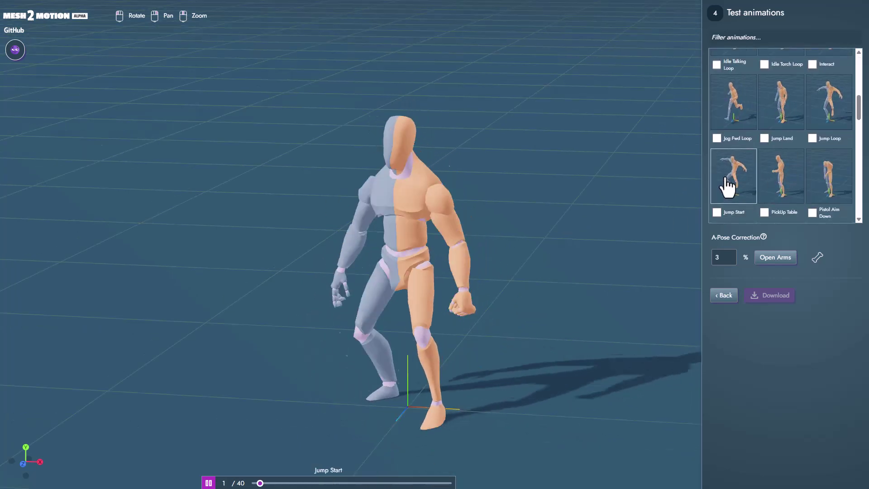
scroll(782, 170, "down", 3)
left_click(784, 150)
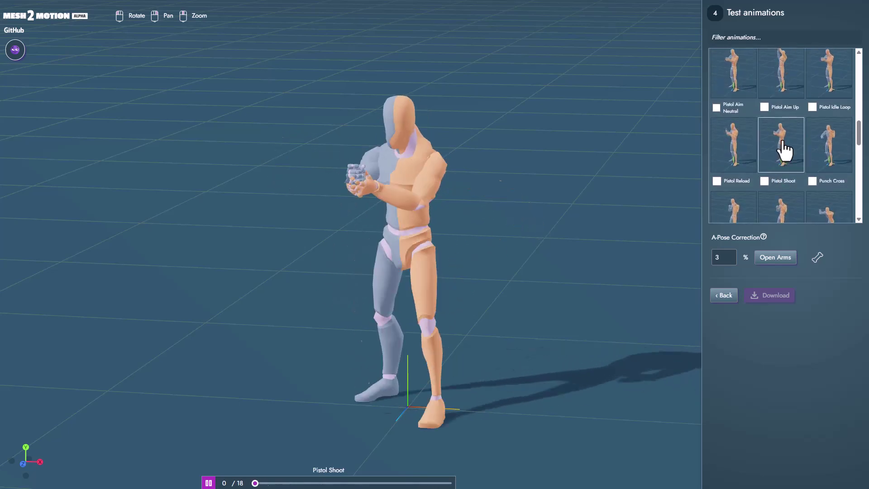
left_click(827, 160)
Preview the Sitting Talking Loop, Sitting Idle Loop, Swim Idle Loop and Swim Fwd Loop animations
scroll(824, 149, "down", 4)
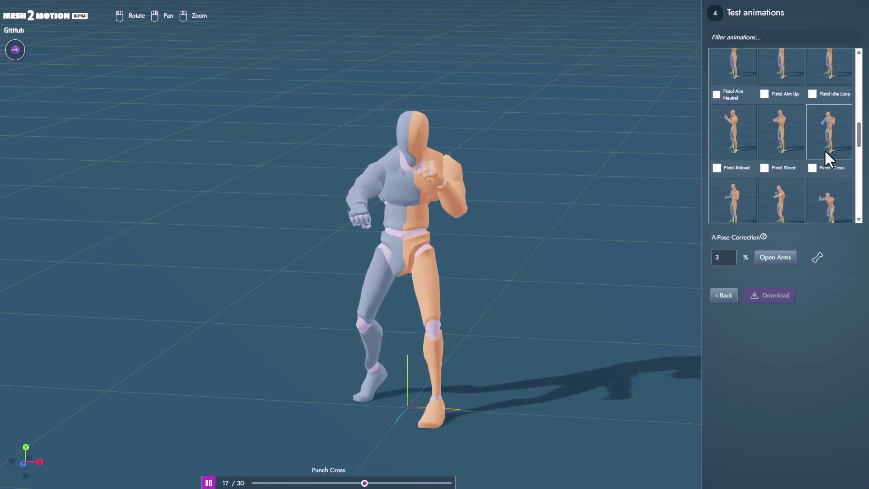
left_click(787, 129)
left_click(734, 152)
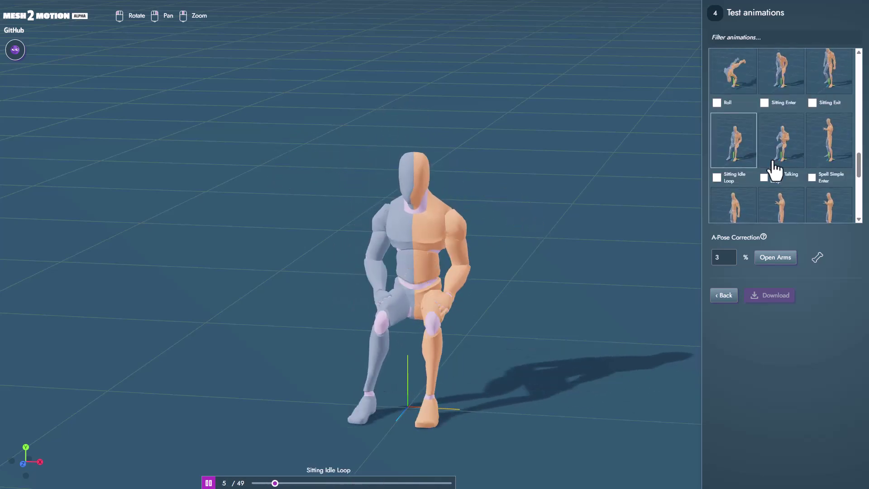
scroll(779, 171, "down", 2)
left_click(838, 152)
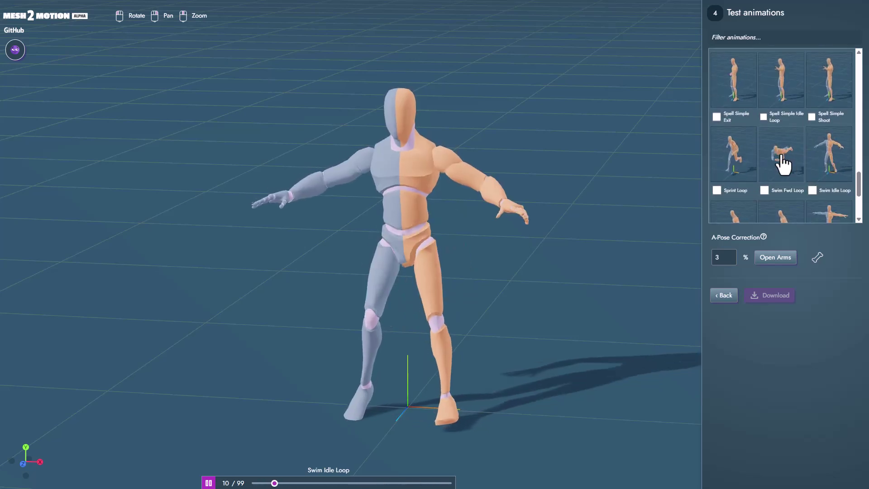
left_click(776, 163)
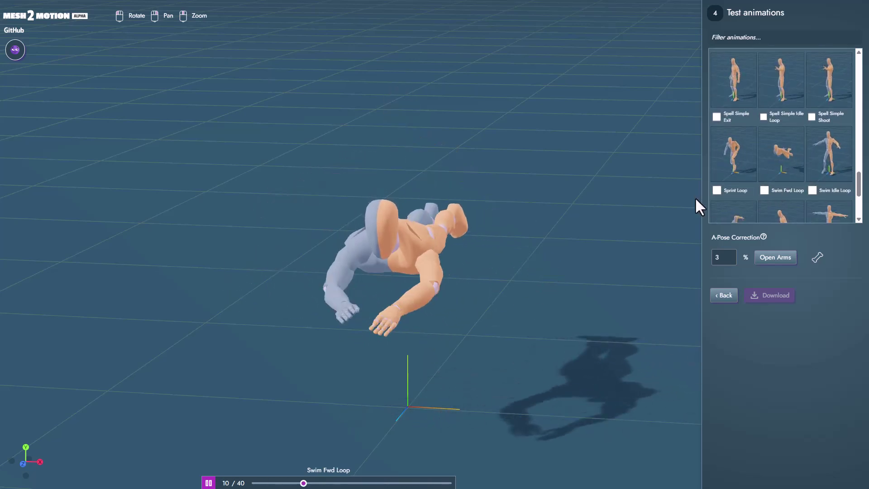
Leave only Sprint Loop marked for export, unticking Swim Fwd Loop
left_click(763, 190)
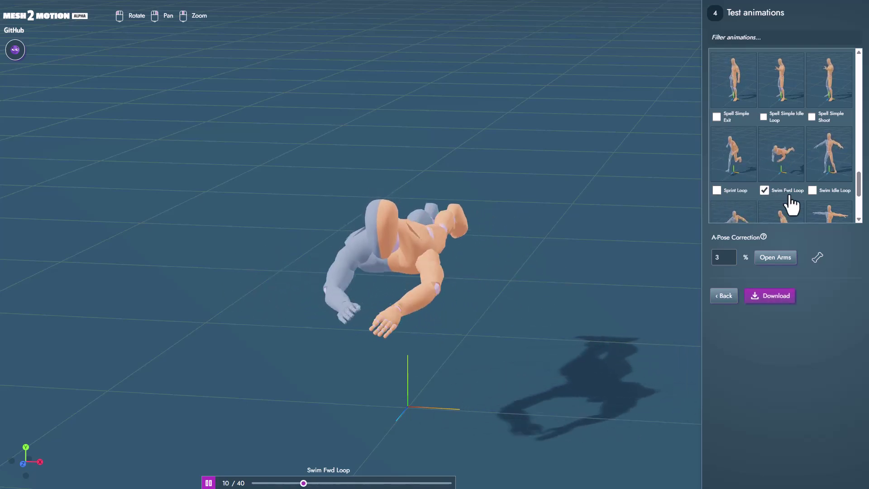
left_click(717, 191)
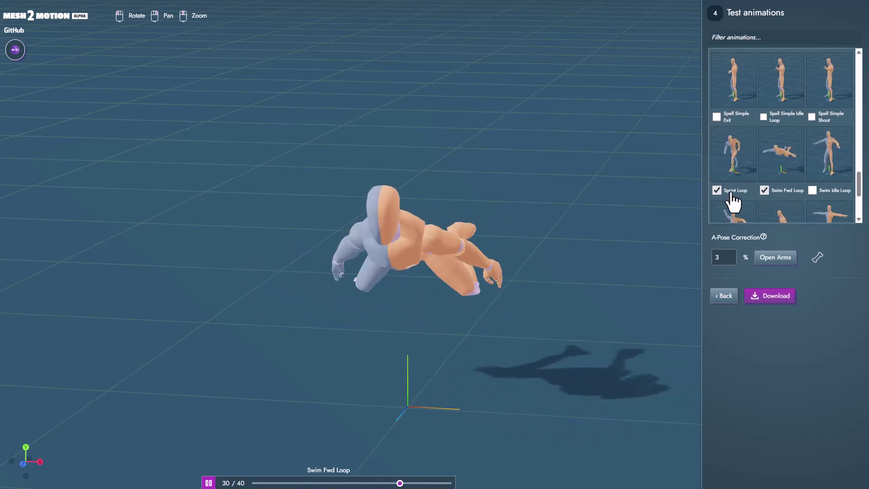
left_click(764, 191)
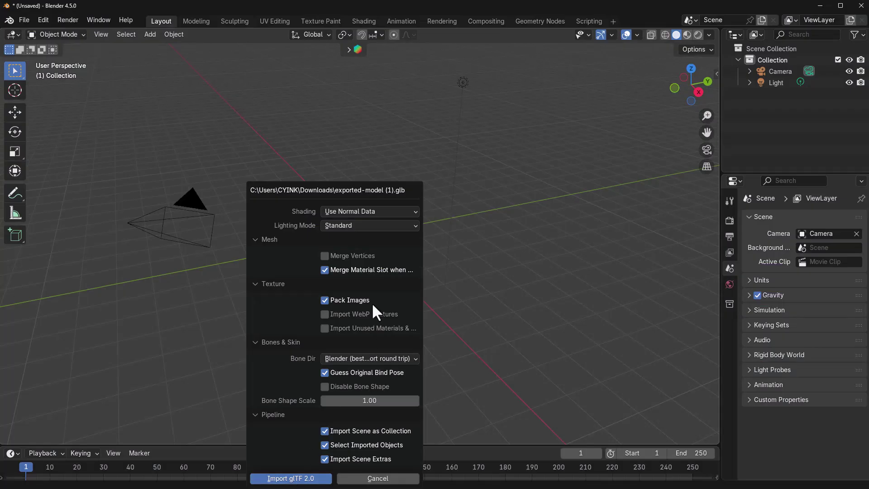
Import the exported character, play its animation, then stop and rewind to frame one
key("Return")
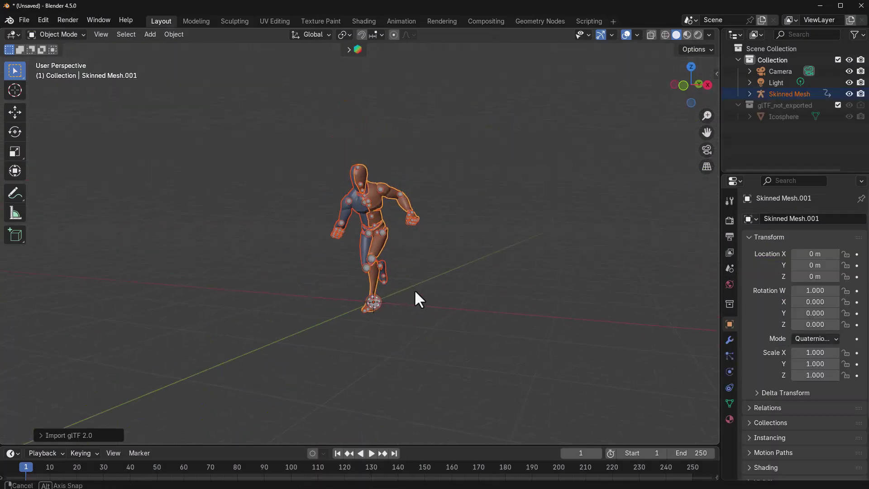
key("space")
left_click(361, 264)
scroll(361, 264, "up", 4)
key("space")
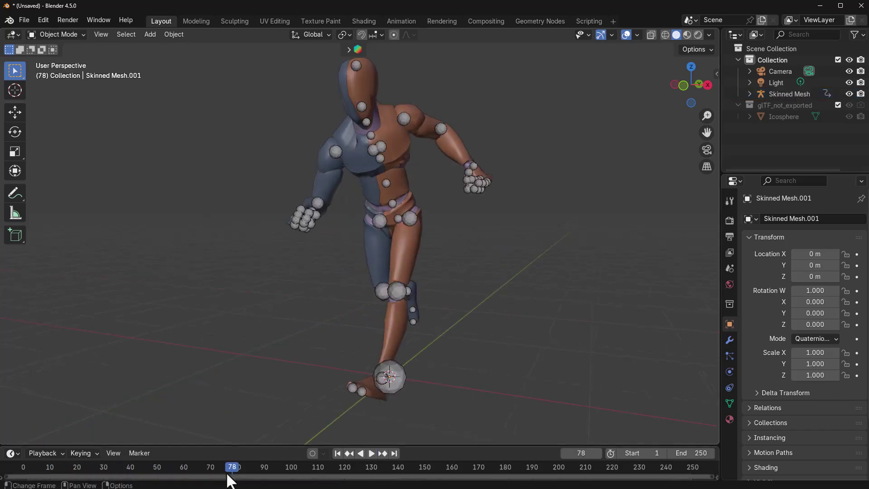
key("shift+Left")
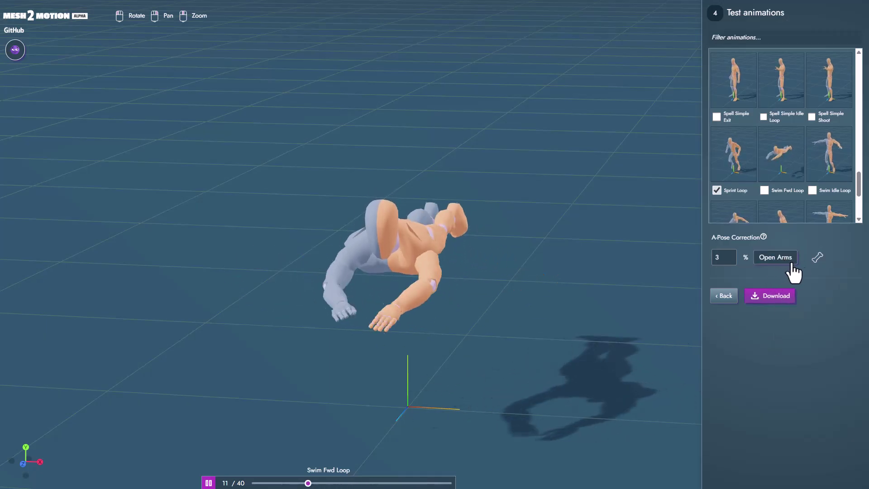
Show and hide the skeleton bones, then return to the Mesh2Motion landing page
left_click(815, 262)
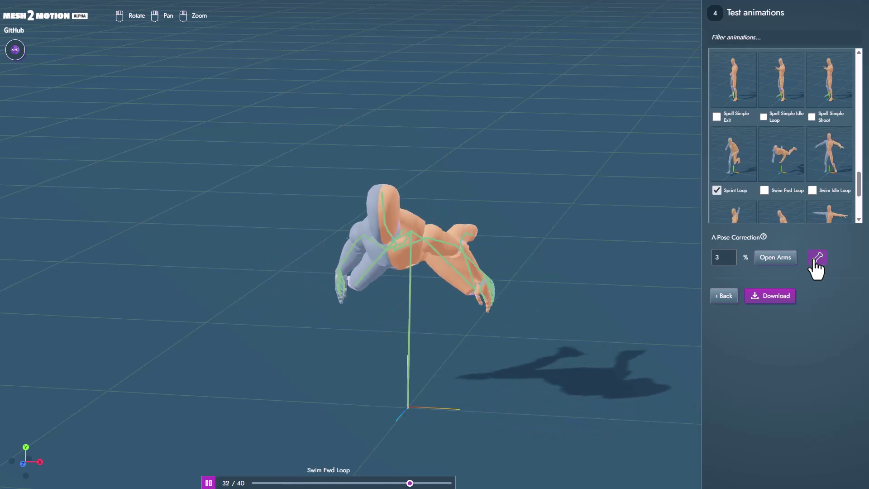
left_click(815, 262)
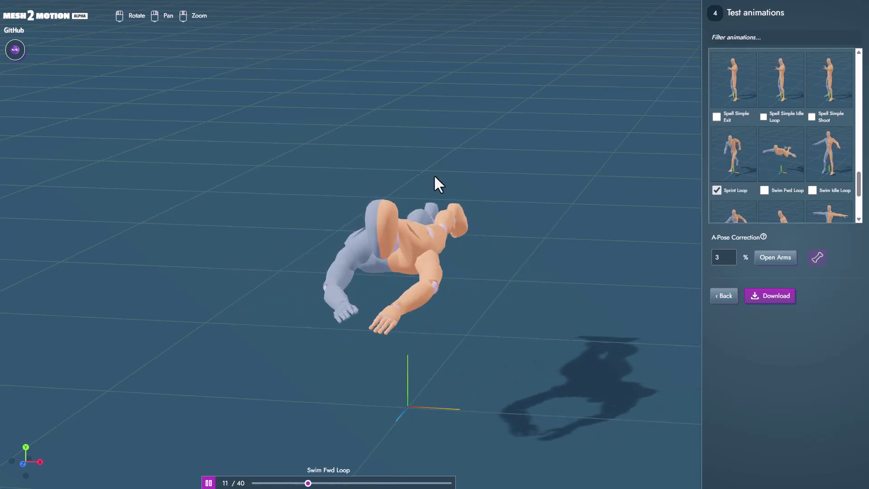
left_click(39, 18)
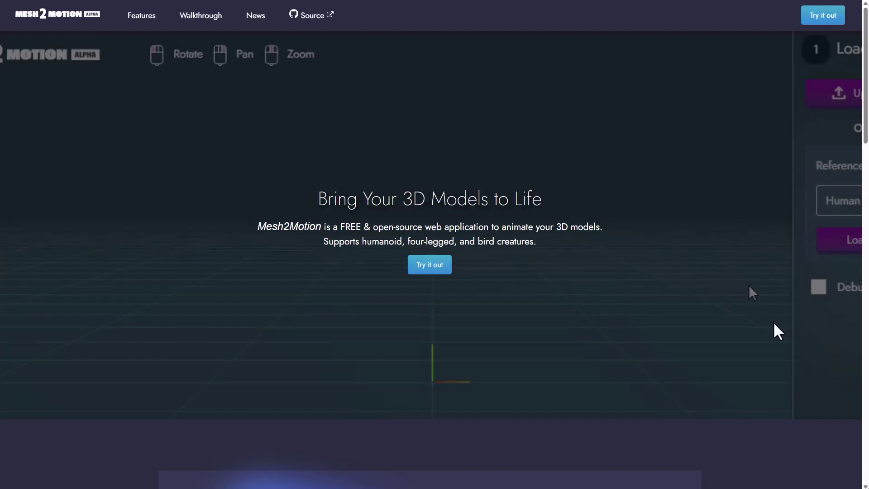
Open the editor, choose Fox as the reference model and load it into the scene
left_click(430, 264)
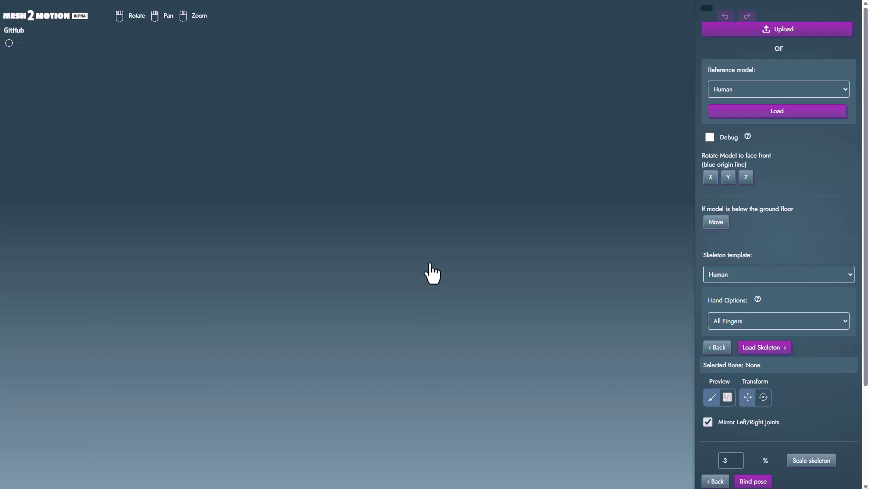
left_click(841, 95)
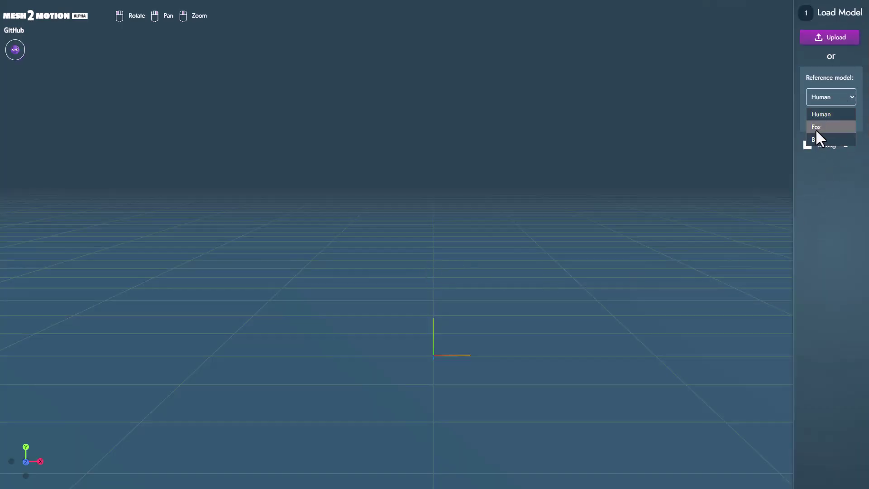
left_click(814, 128)
left_click(835, 120)
left_click_drag(626, 292, 769, 208)
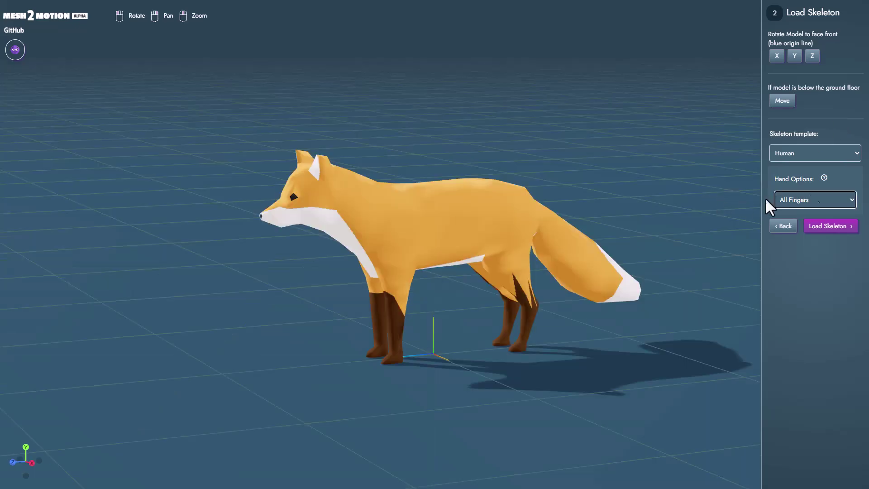
left_click_drag(408, 309, 461, 311)
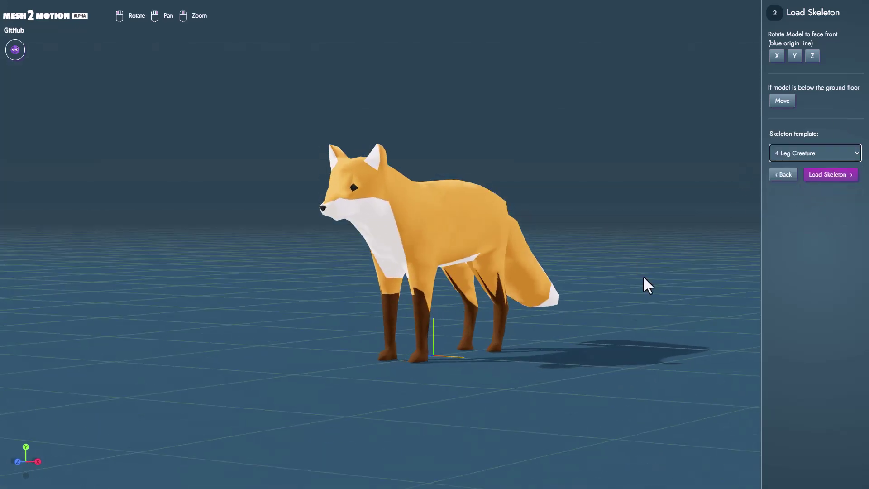
Fit the 4 Leg Creature skeleton, skin the fox, and preview Walk, Idle, Sit and T-Pose
left_click(826, 176)
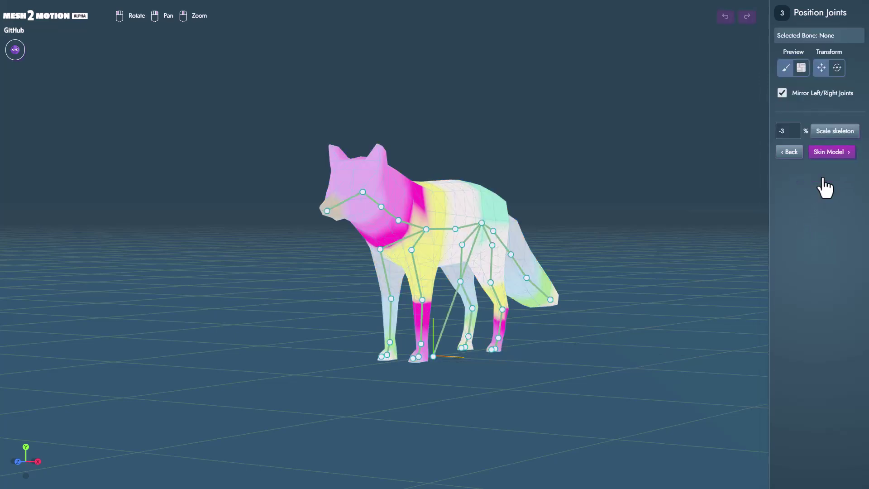
left_click(836, 152)
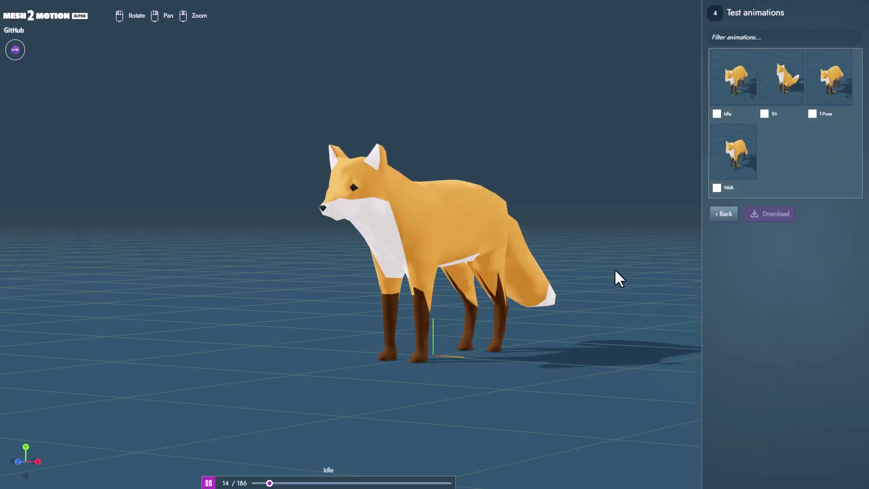
left_click(738, 154)
left_click(737, 93)
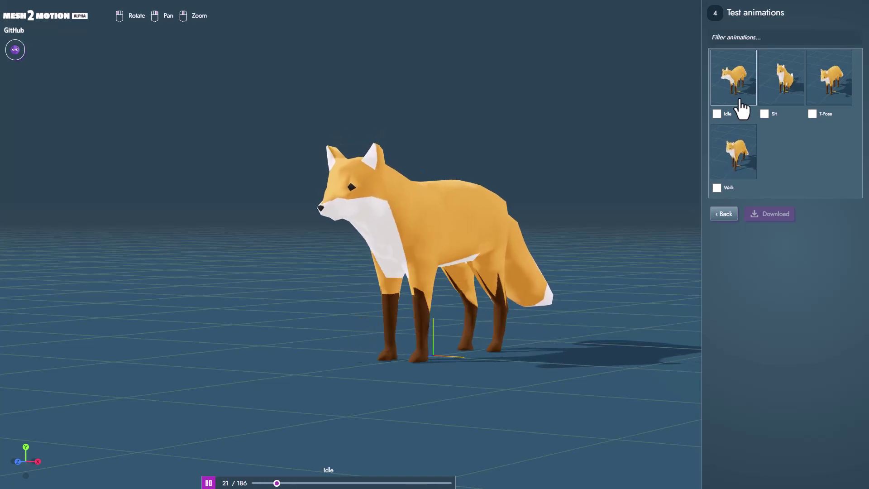
left_click(782, 90)
left_click(824, 86)
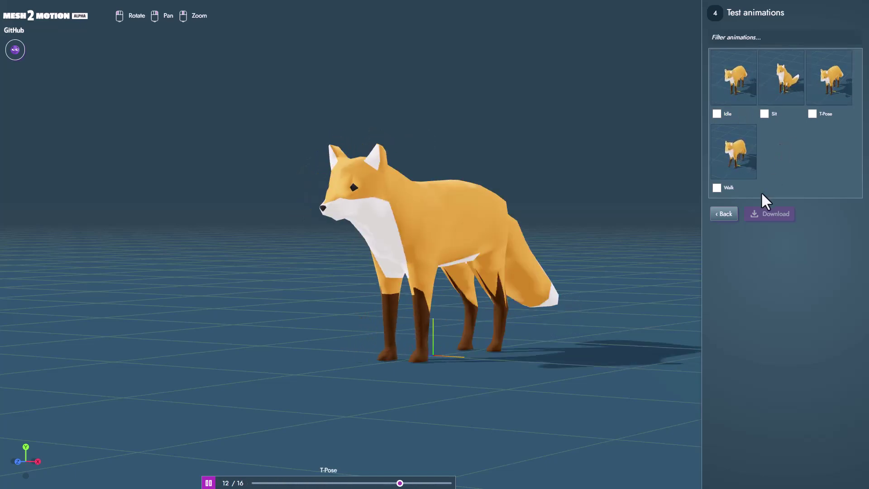
left_click(735, 177)
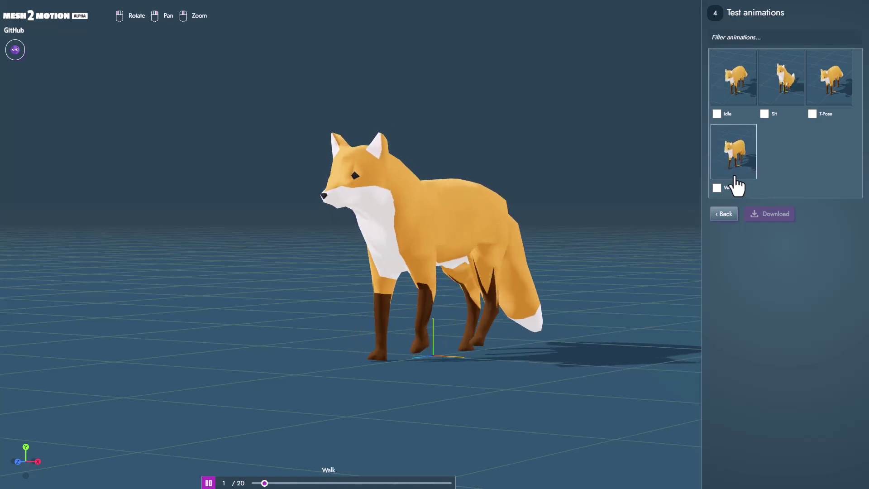
left_click(722, 215)
Clear the fox and load the Bird reference model instead
left_click(788, 153)
left_click(782, 176)
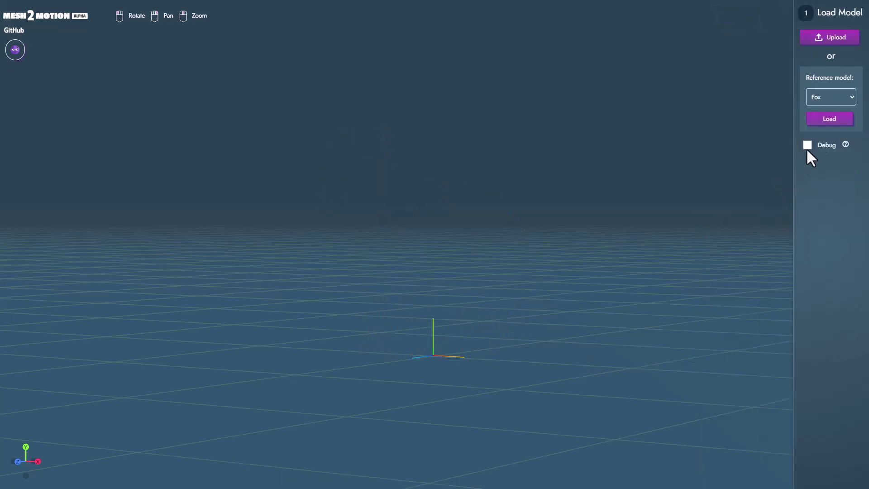
left_click(819, 139)
left_click(830, 120)
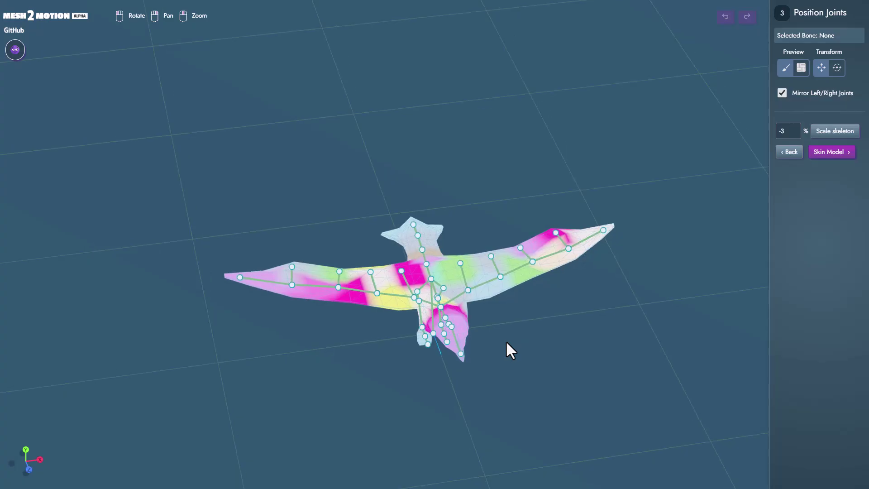
Skin the bird, play its TestRotation animation and pause playback
left_click_drag(473, 238, 471, 348)
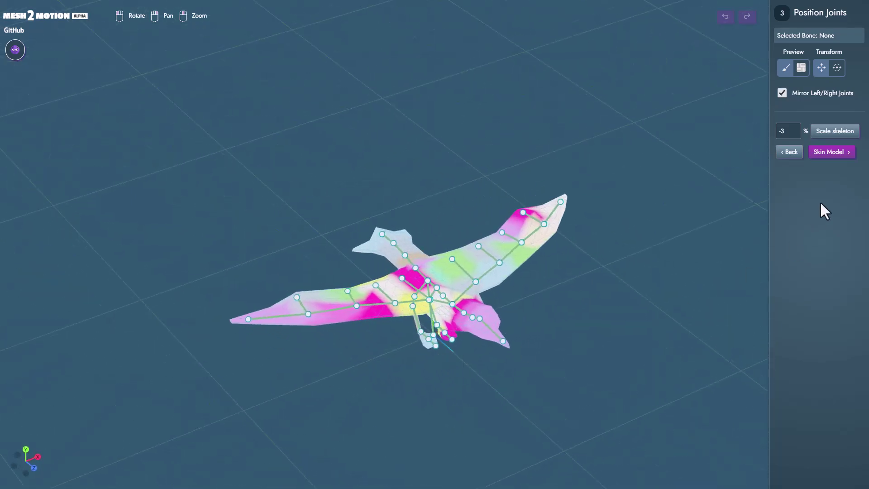
left_click(836, 154)
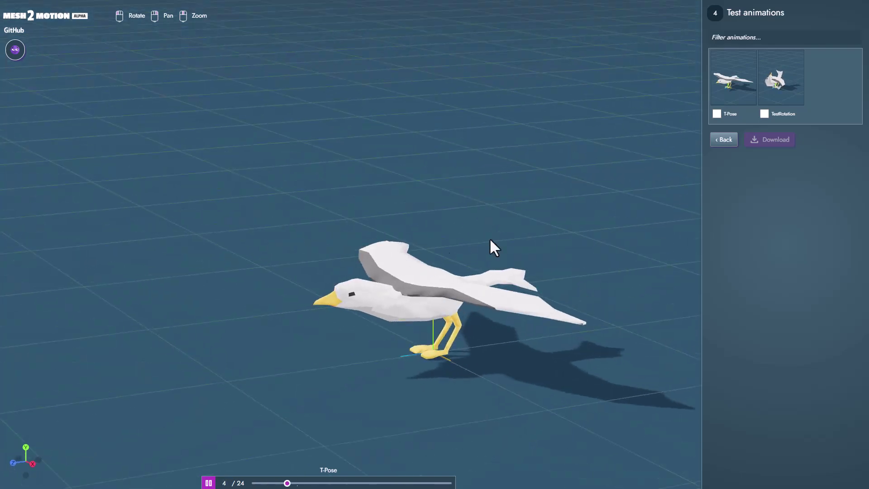
left_click_drag(485, 322, 490, 316)
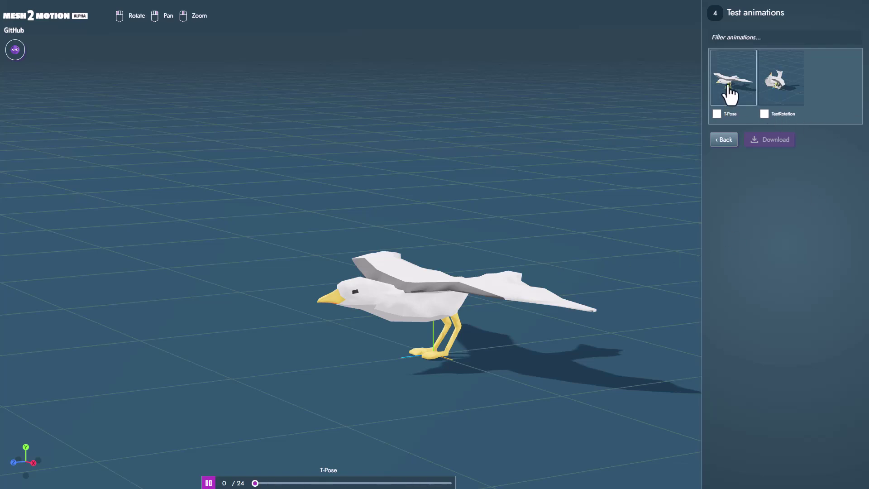
left_click(781, 88)
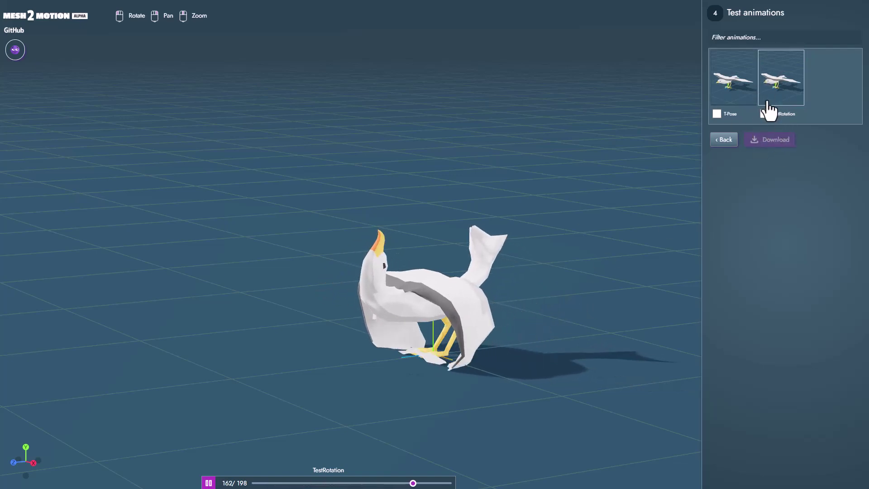
left_click(209, 482)
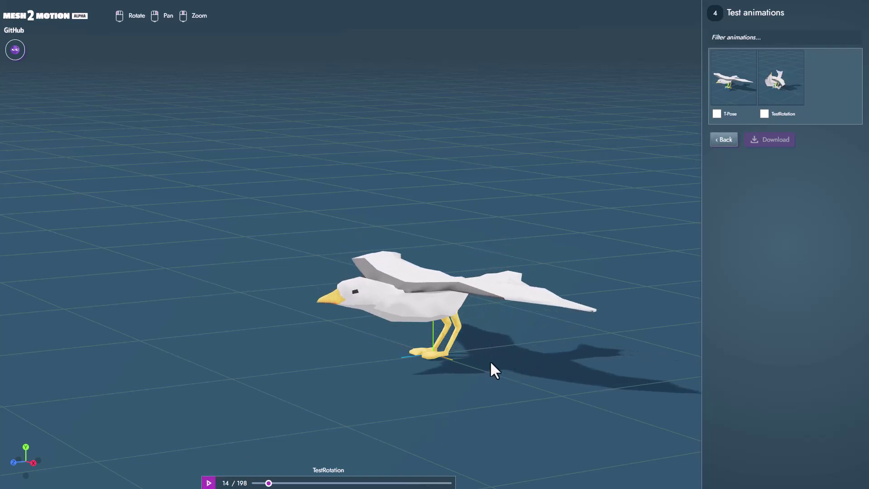
left_click_drag(490, 363, 464, 370)
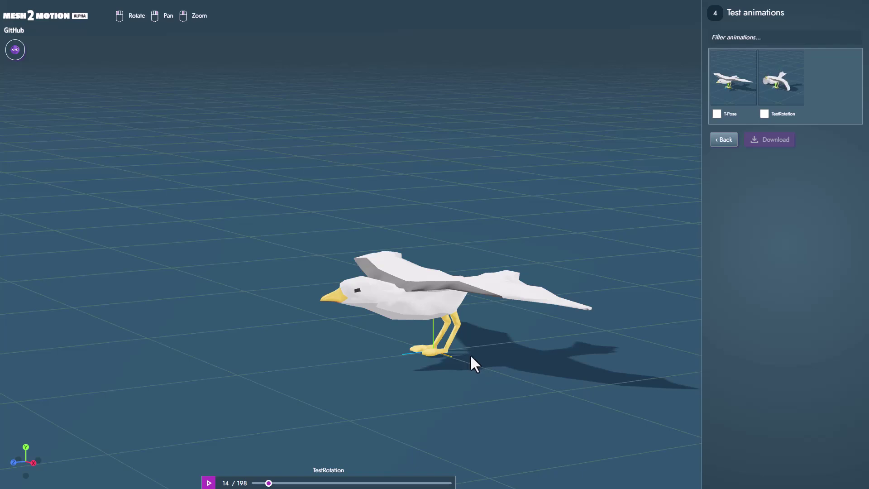
Step back to Load Model to clear the bird, then start downloading the Amy Rebel character
left_click(723, 139)
left_click(778, 156)
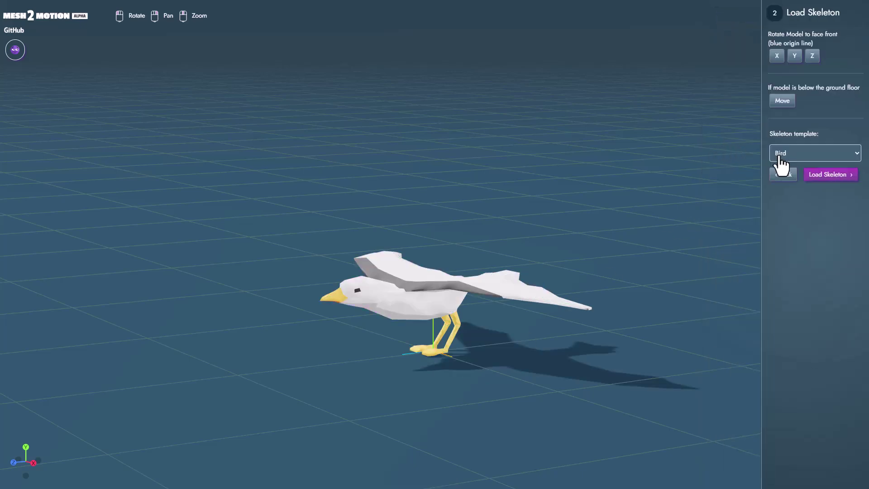
left_click(780, 176)
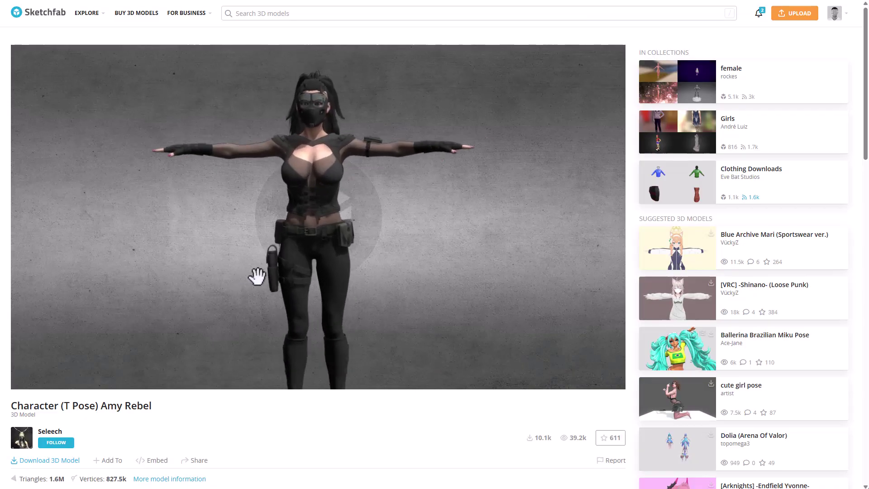
left_click(56, 458)
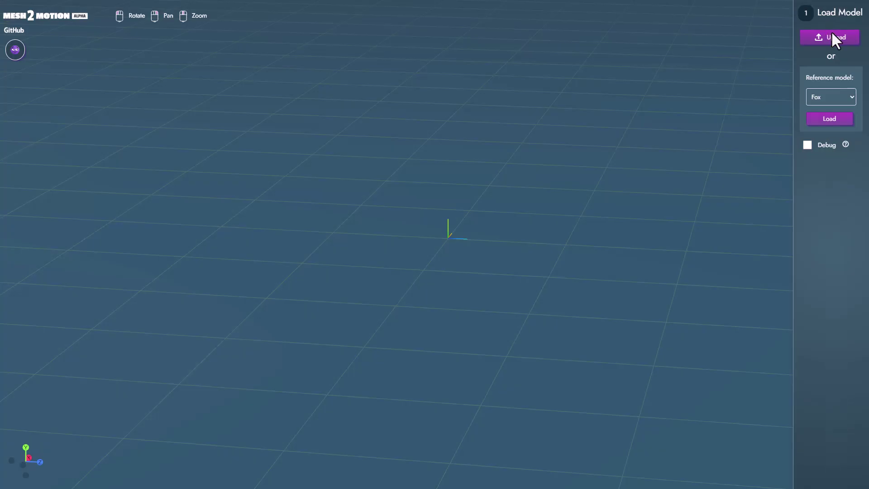
Try uploading Bloodhound Dog.gltf and then scene.gltf; neither loads
left_click(834, 38)
left_click(304, 96)
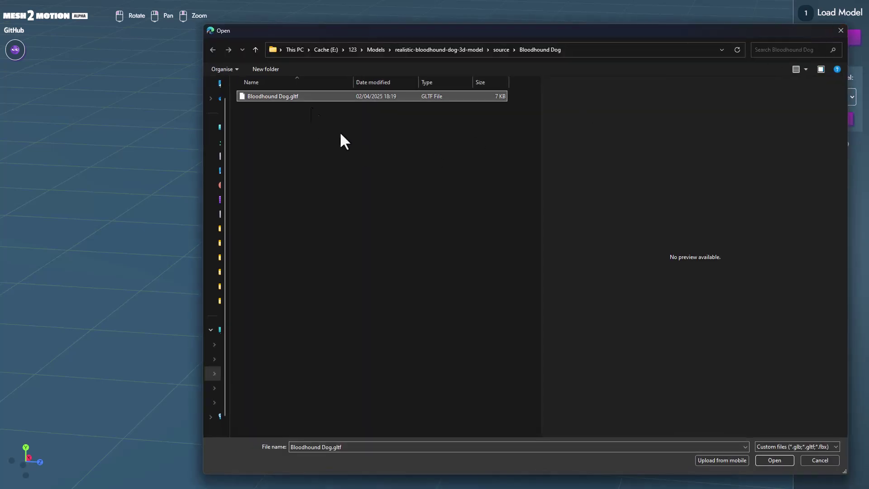
left_click(775, 460)
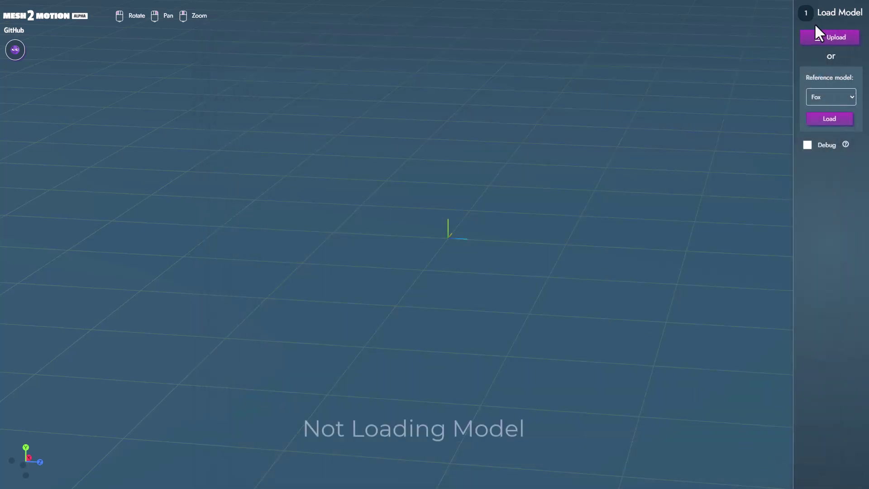
left_click(833, 38)
double_click(303, 106)
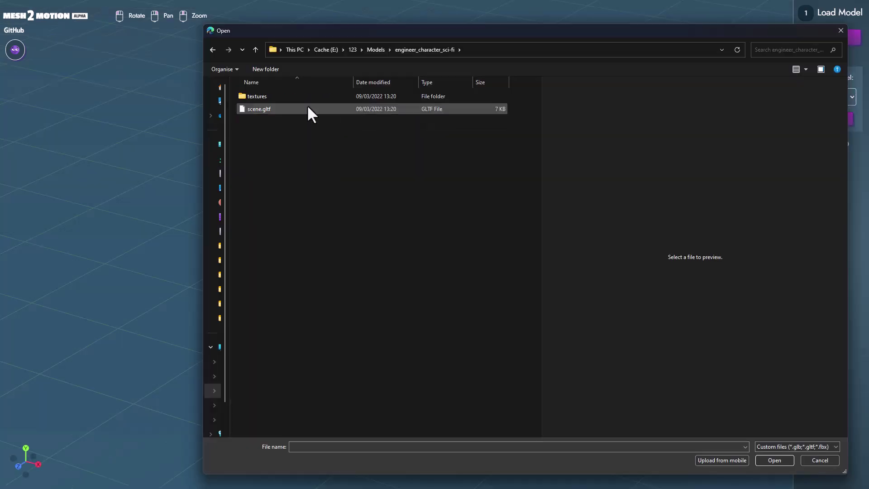
left_click(307, 105)
left_click(775, 460)
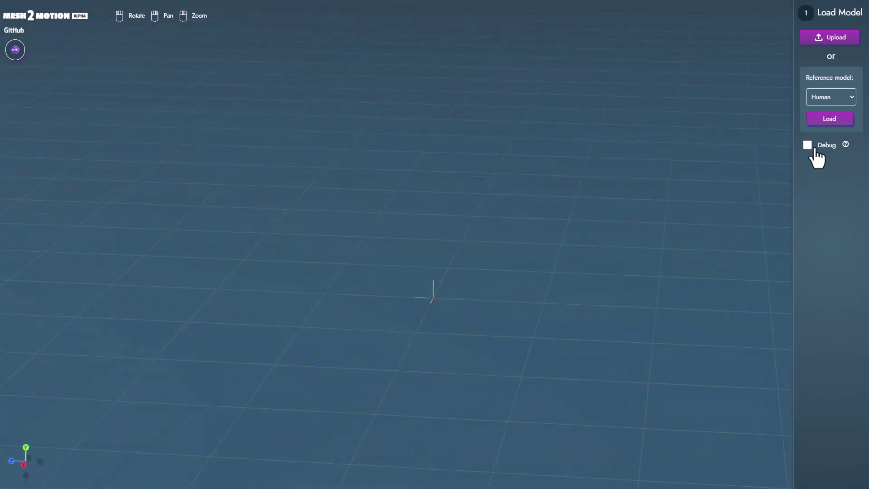
Browse to the Rebel model's source folder and upload RebelF+Idle.fbx
left_click(824, 44)
left_click(368, 49)
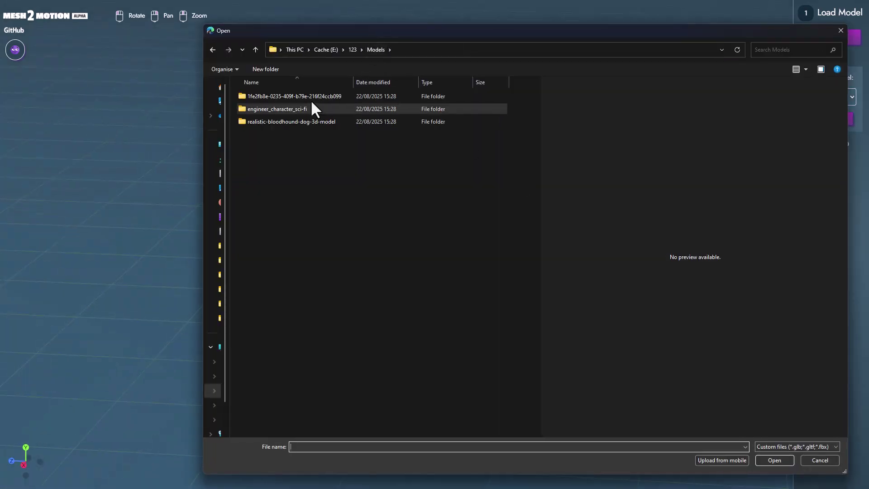
double_click(311, 97)
double_click(287, 97)
left_click(287, 96)
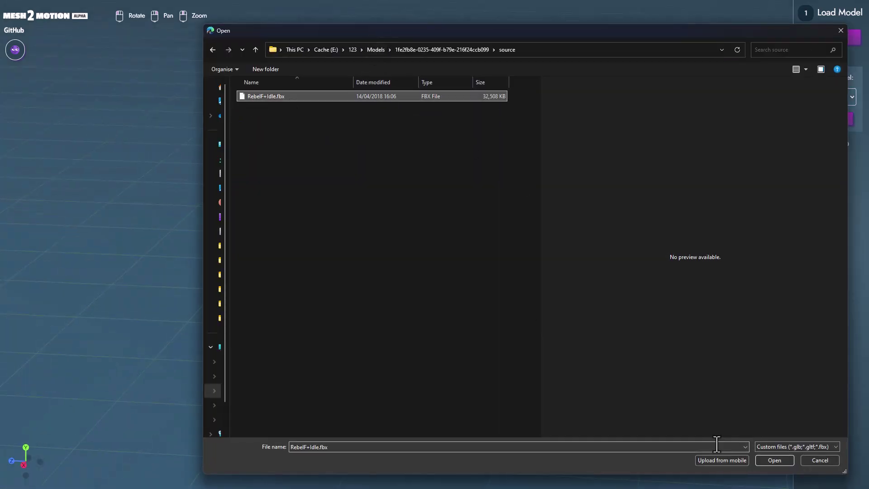
left_click(774, 460)
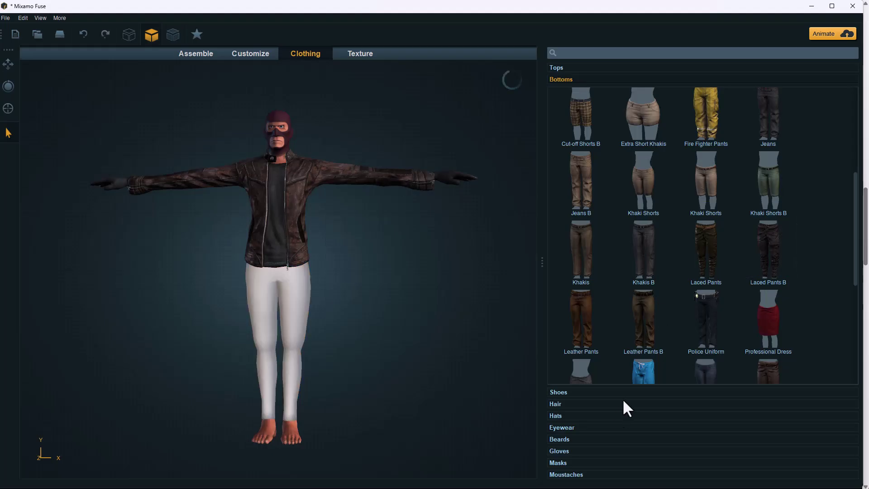
Put Tactical Boot B shoes on the character and zoom in to check them
left_click(622, 391)
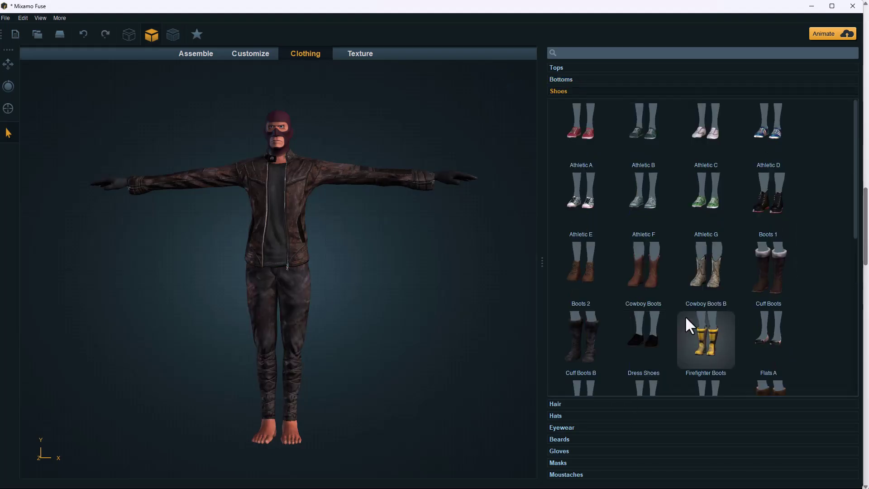
scroll(685, 315, "down", 5)
left_click(583, 351)
middle_click_drag(379, 338, 348, 436)
scroll(363, 340, "up", 3)
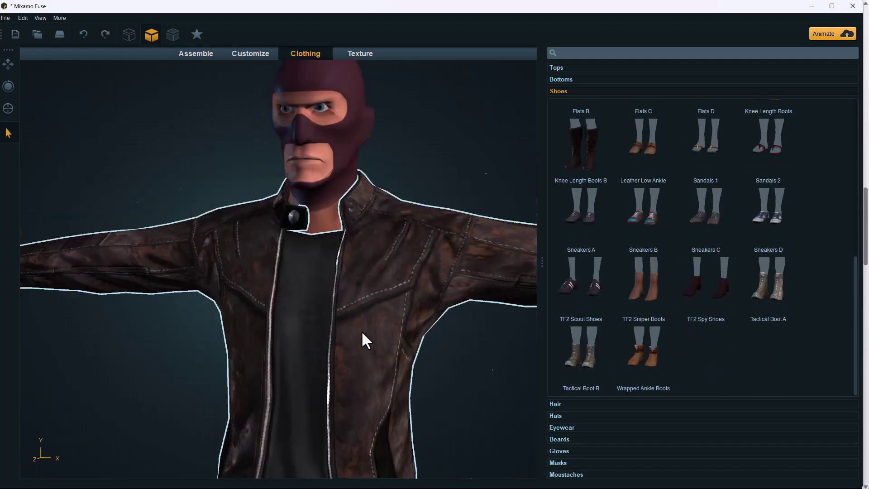
middle_click_drag(362, 339, 277, 277)
Choose glasses from the Eyewear category for the character
left_click(598, 416)
left_click(561, 427)
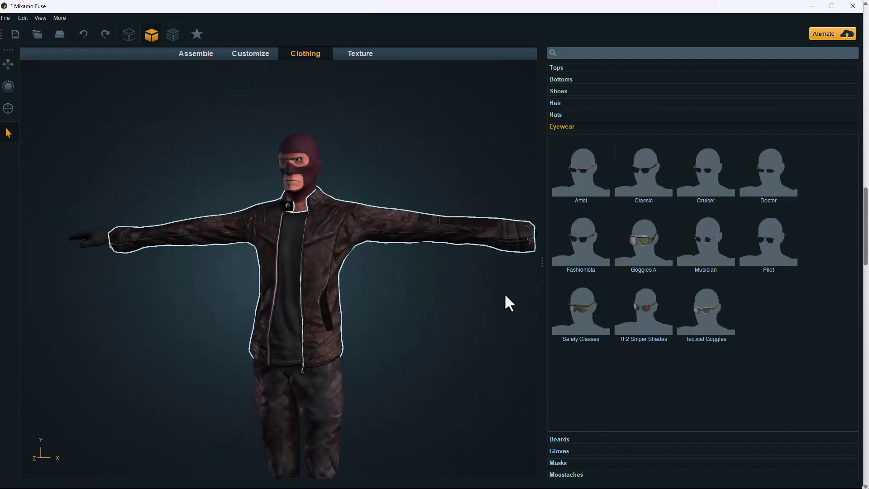
scroll(446, 335, "down", 3)
Export the character from the front view as an OBJ model
left_click(5, 18)
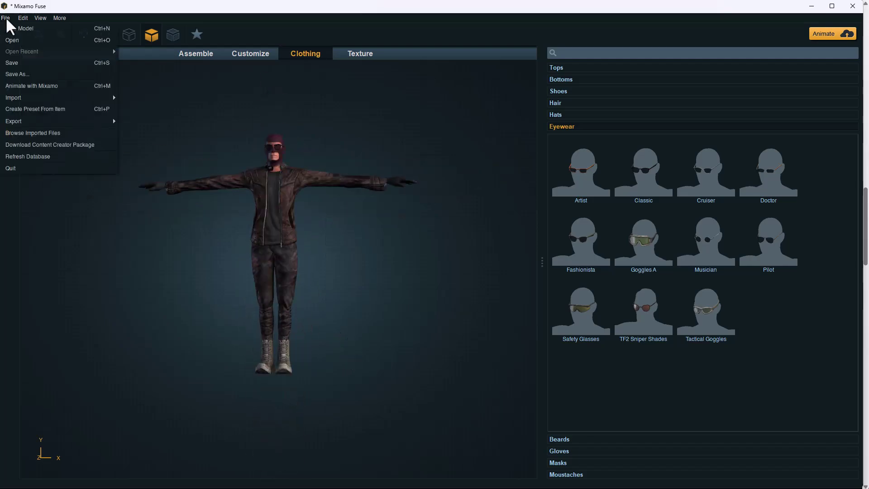
mouse_move(113, 119)
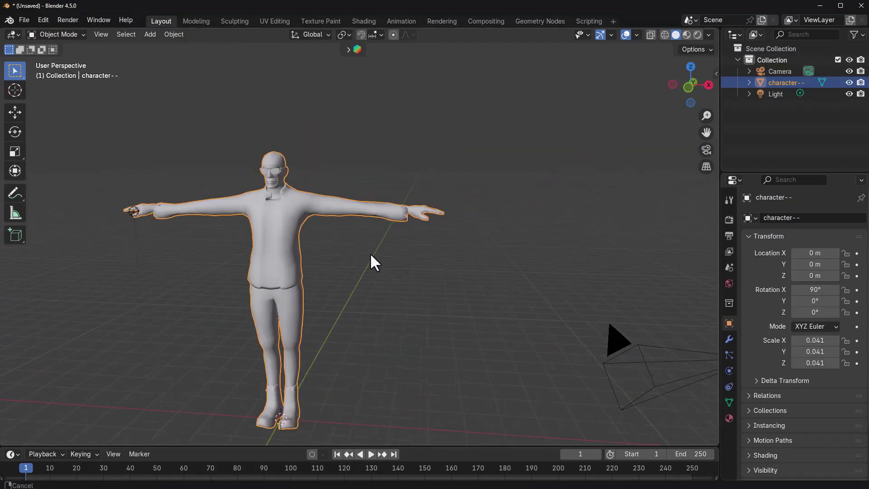
key("KP_1")
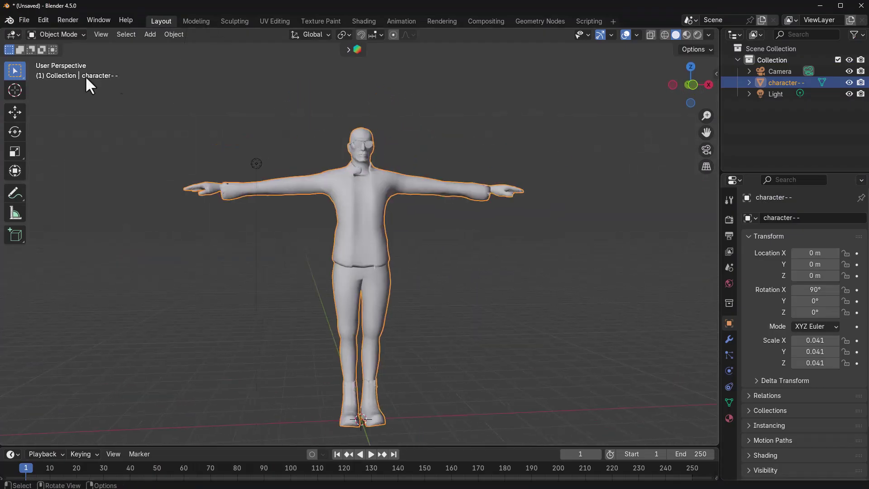
left_click(24, 20)
mouse_move(109, 191)
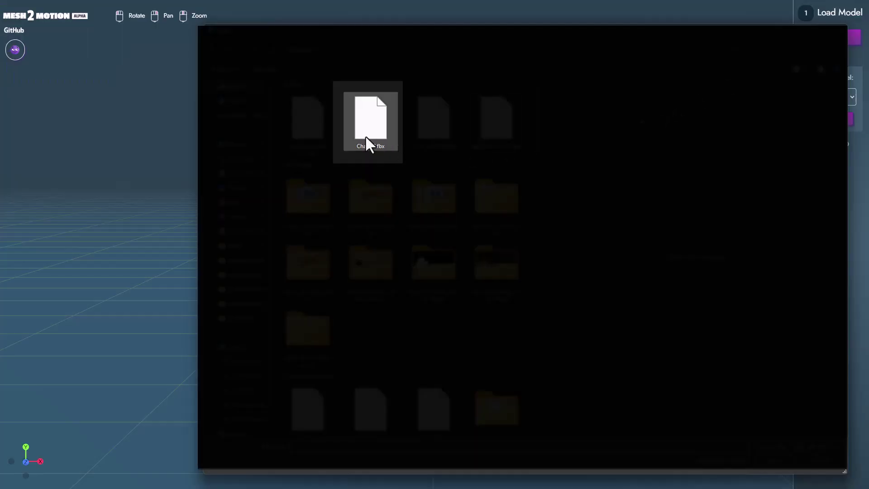
Load the exported character's FBX file and orbit around the T-posed model
left_click(366, 135)
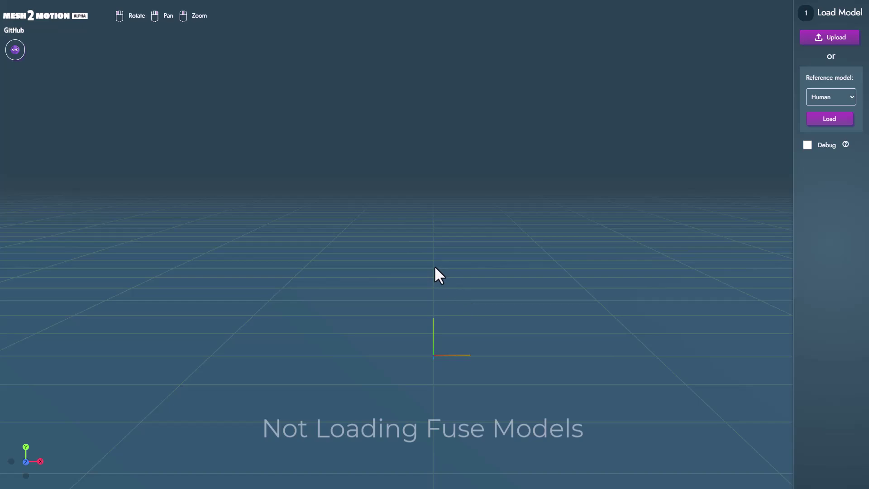
left_click_drag(434, 267, 666, 208)
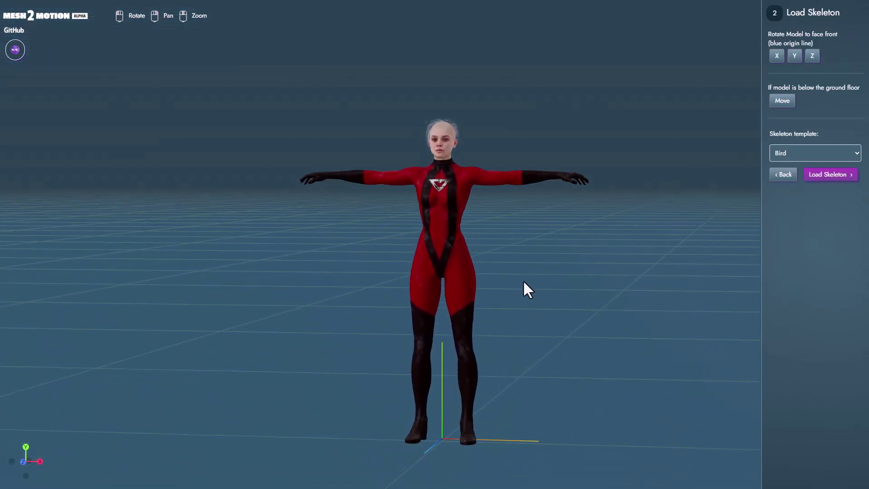
mouse_move(543, 304)
left_mouse_down()
mouse_move(497, 320)
mouse_move(540, 313)
mouse_move(532, 305)
mouse_move(548, 312)
left_mouse_up()
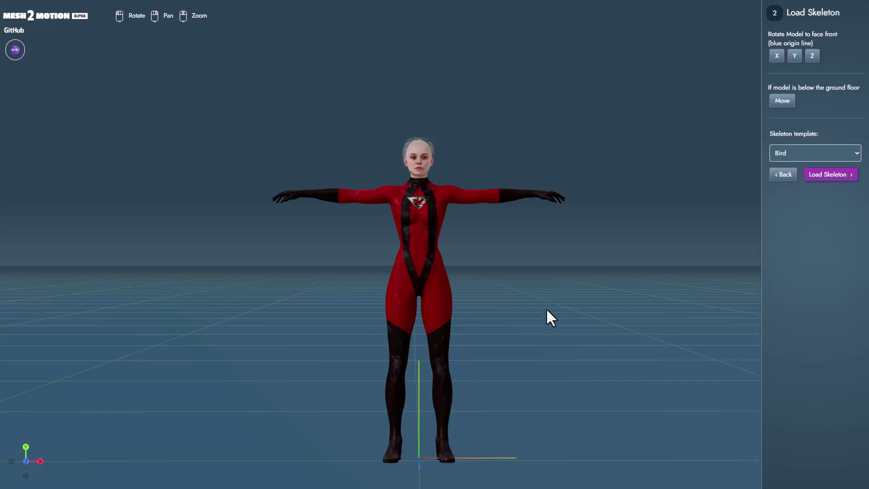
Load the Human skeleton template with Single Hand Bone hand option
left_click(813, 154)
left_click(797, 170)
left_click(814, 202)
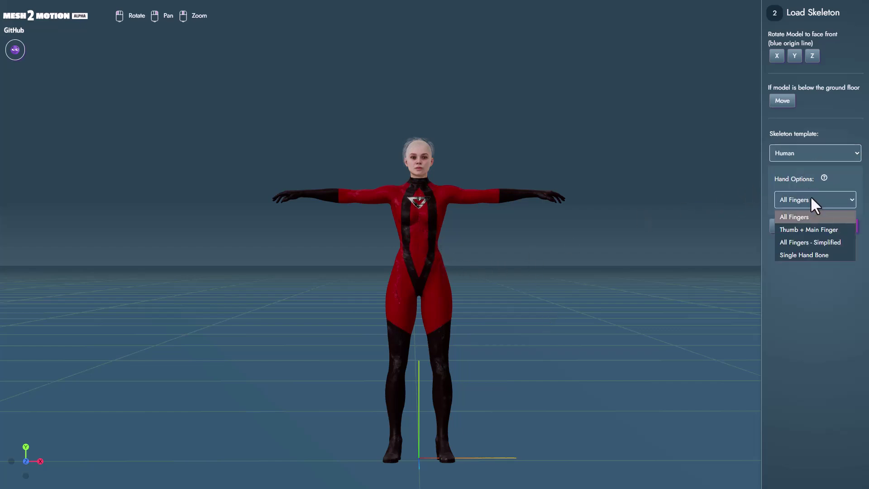
left_click(801, 254)
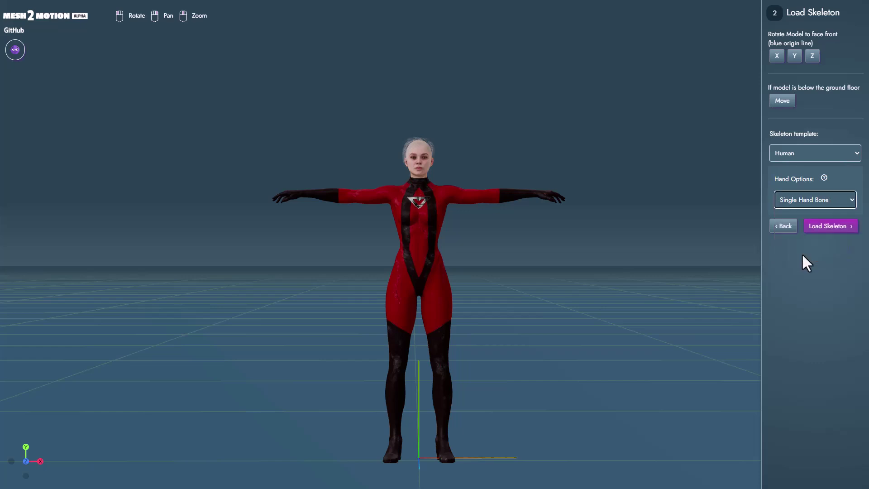
left_click(827, 226)
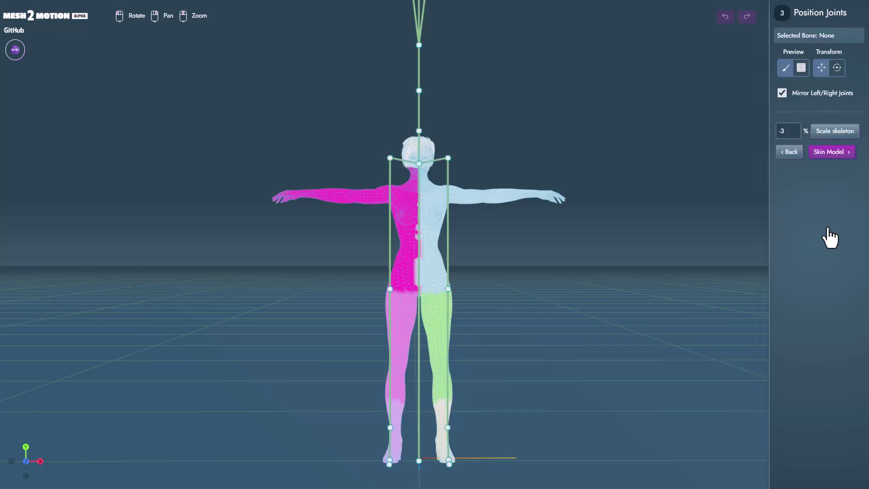
Shrink the skeleton by 45% so it fits the body
left_click(793, 129)
scroll(412, 233, "down", 4)
scroll(413, 234, "up", 2)
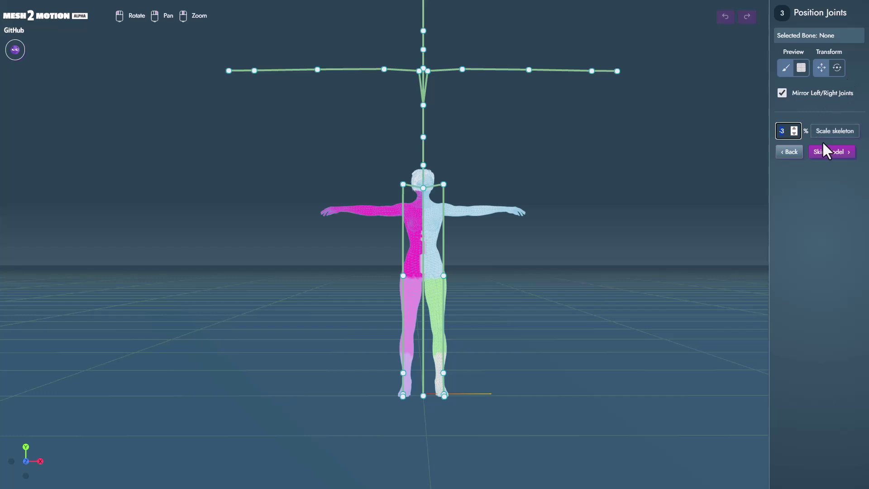
left_click(787, 130)
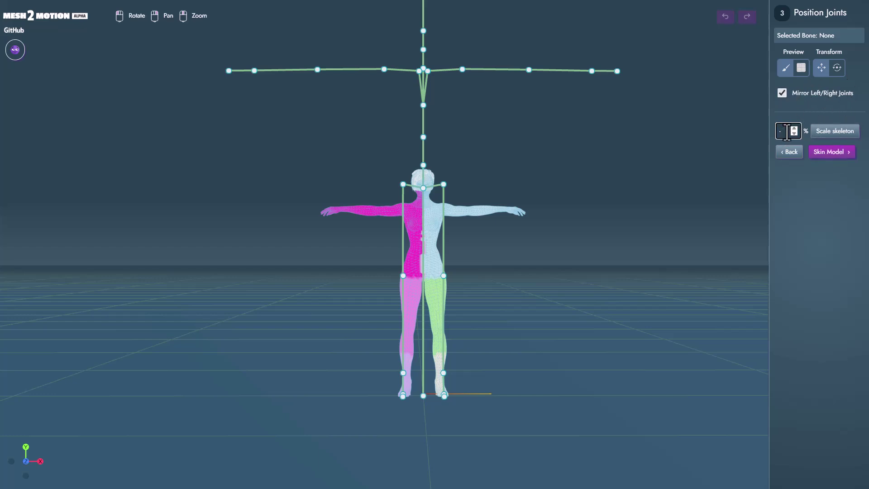
type("45")
left_click(835, 132)
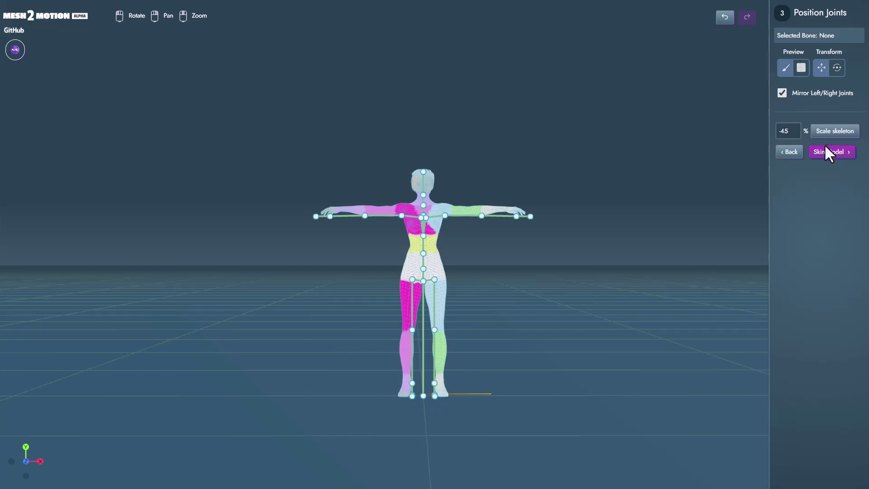
Raise the DEF-spine003 joint along with the upper-body joints
scroll(502, 362, "up", 3)
left_click_drag(502, 359, 572, 343)
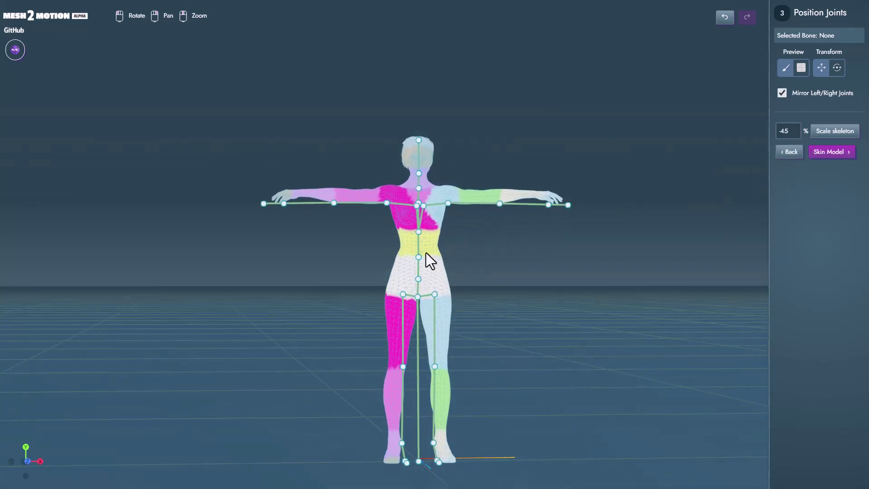
left_click_drag(500, 268, 430, 229)
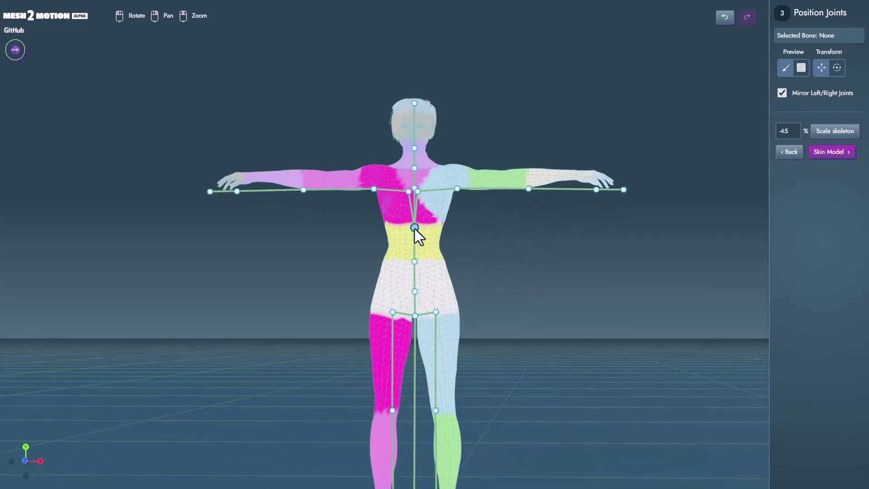
left_click(415, 228)
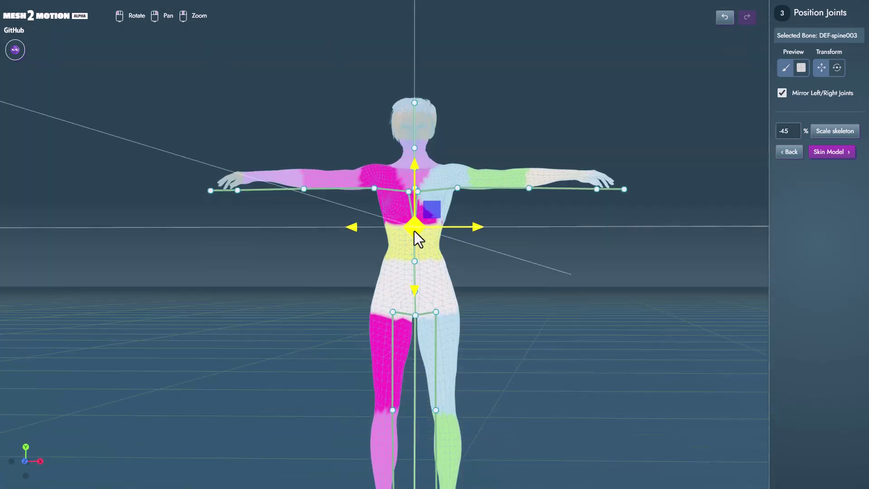
mouse_move(414, 224)
left_mouse_down()
mouse_move(413, 197)
mouse_move(412, 211)
left_mouse_up()
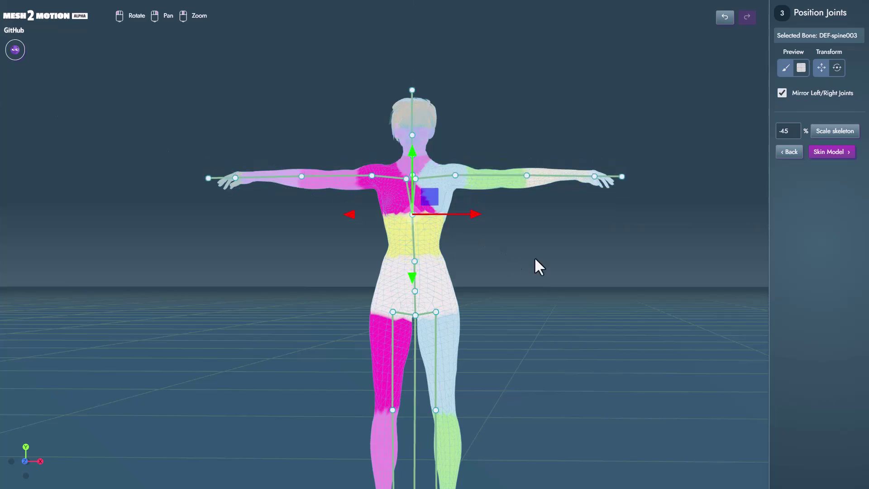
Inspect the left thigh and DEF-shinL knee joints from side and front views
scroll(534, 256, "up", 5)
left_click(591, 139)
scroll(442, 368, "down", 2)
left_click(431, 129)
left_click(435, 258)
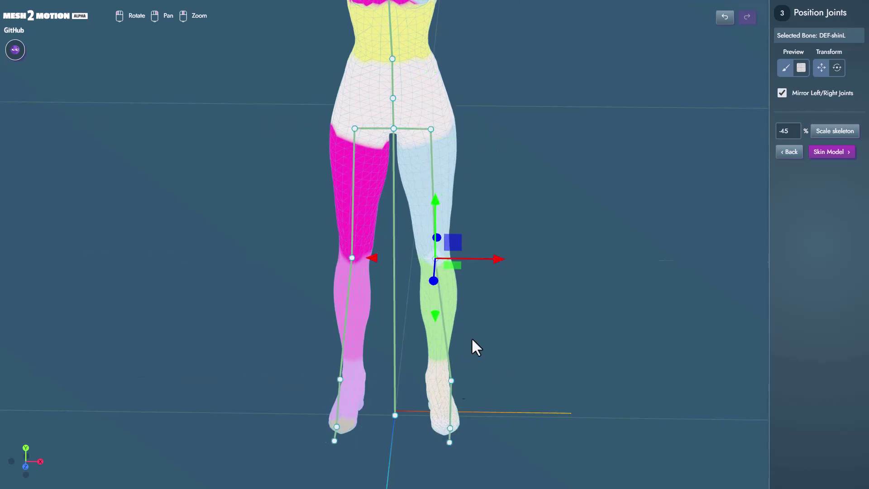
left_click_drag(471, 347, 628, 349)
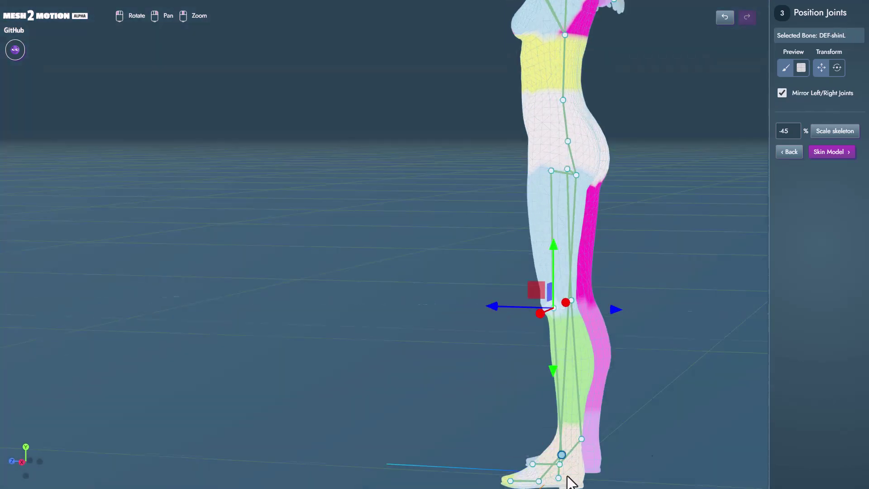
scroll(629, 423, "down", 3)
left_click_drag(629, 422, 556, 226)
Skin the model and preview PickUp Table, Jump Start and Punch Jab animations
left_click(478, 219)
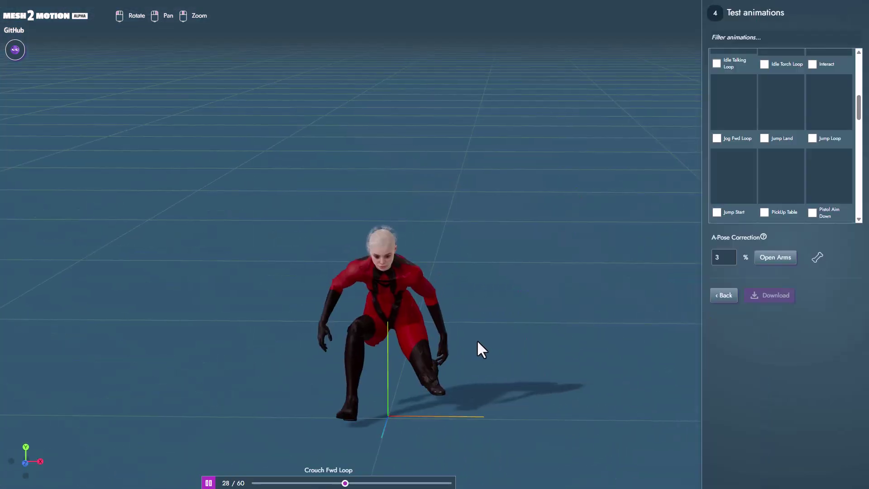
left_click(774, 181)
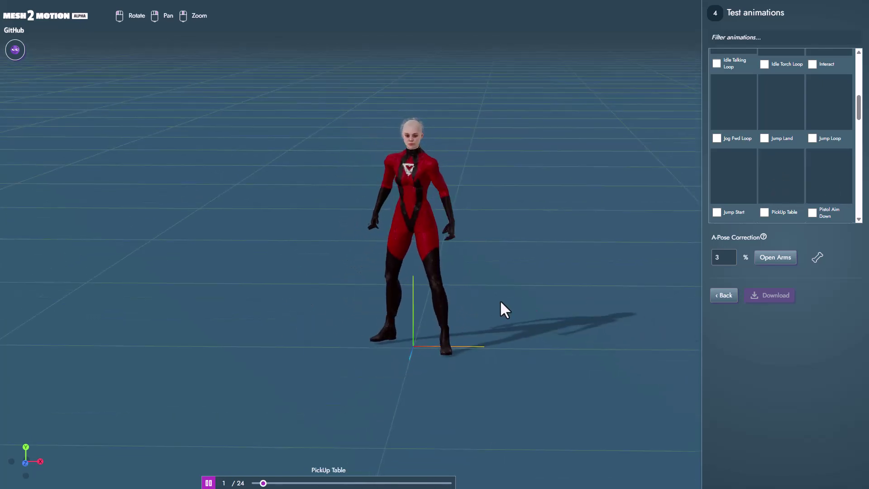
left_click(733, 181)
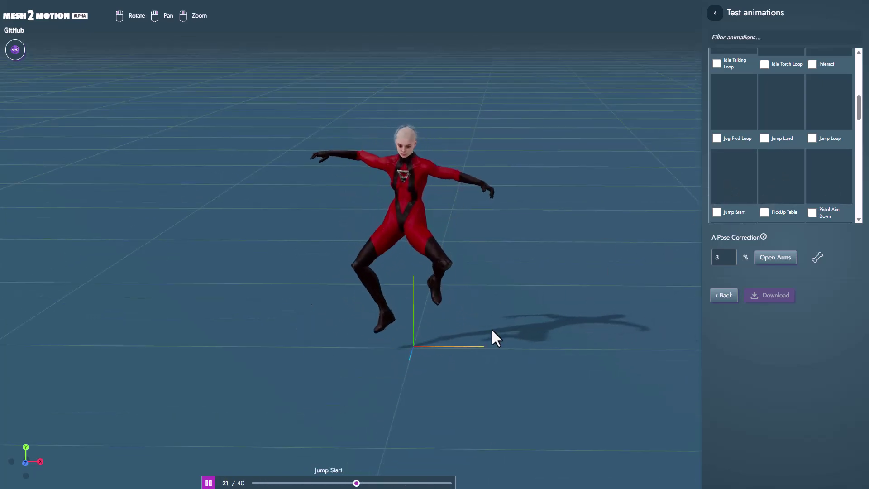
scroll(815, 154, "down", 4)
left_click(772, 136)
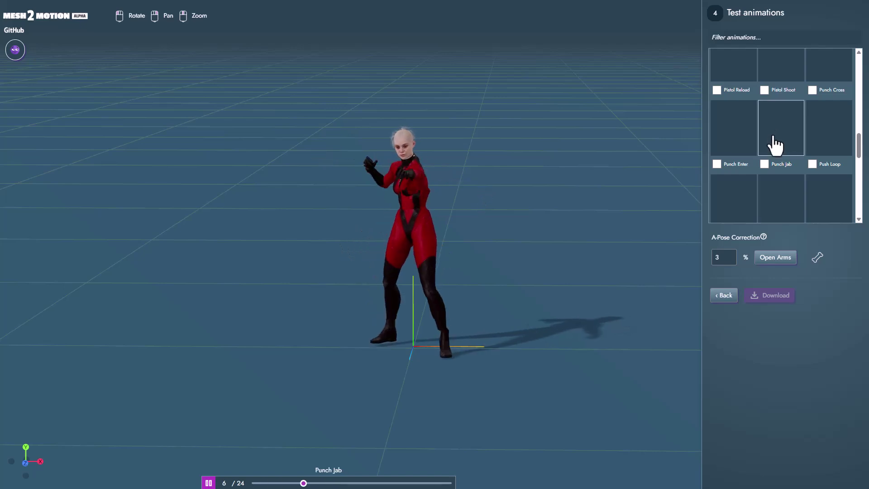
Preview Sitting Exit, Sword Attack and Roll, finishing on Sitting Talking Loop
left_click(787, 201)
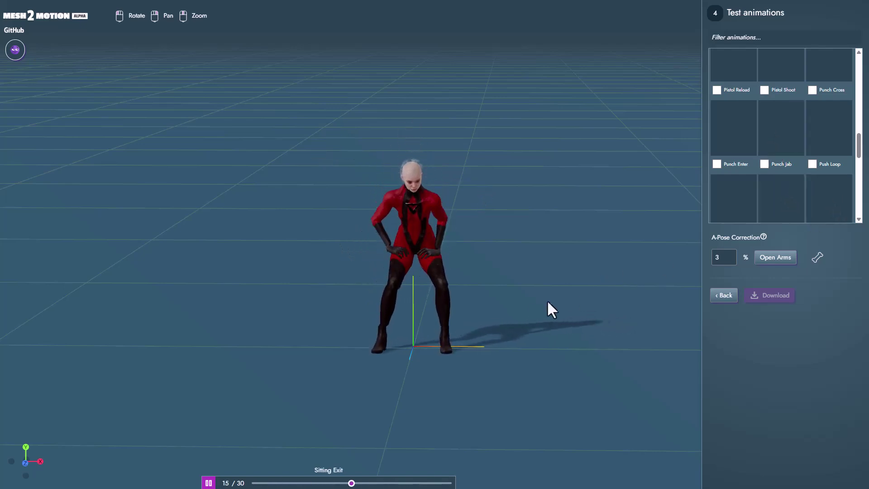
scroll(791, 156, "down", 5)
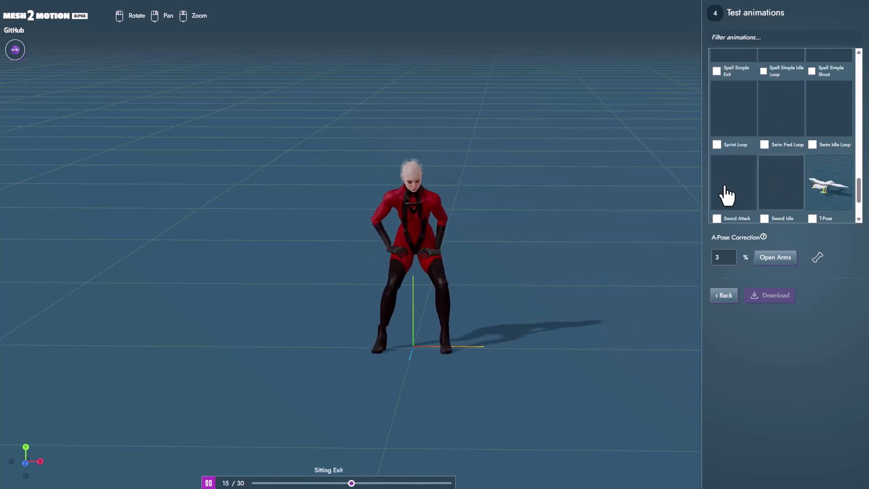
left_click(727, 194)
scroll(736, 190, "up", 3)
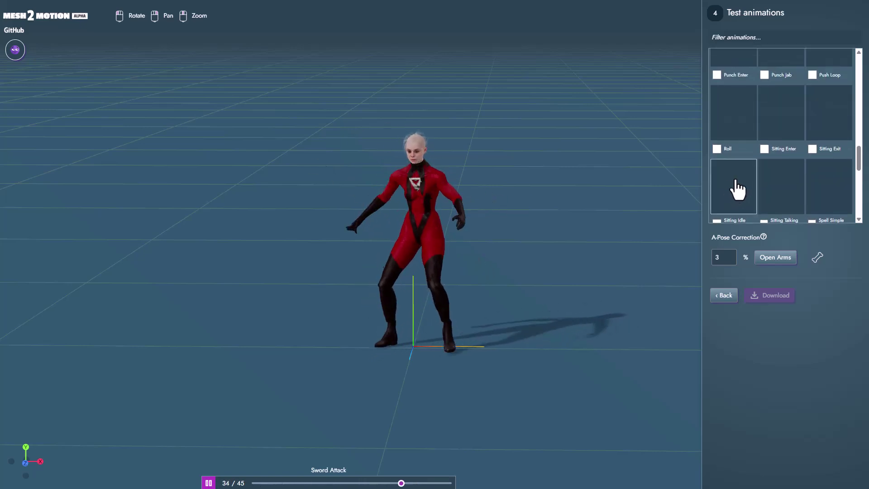
left_click(729, 116)
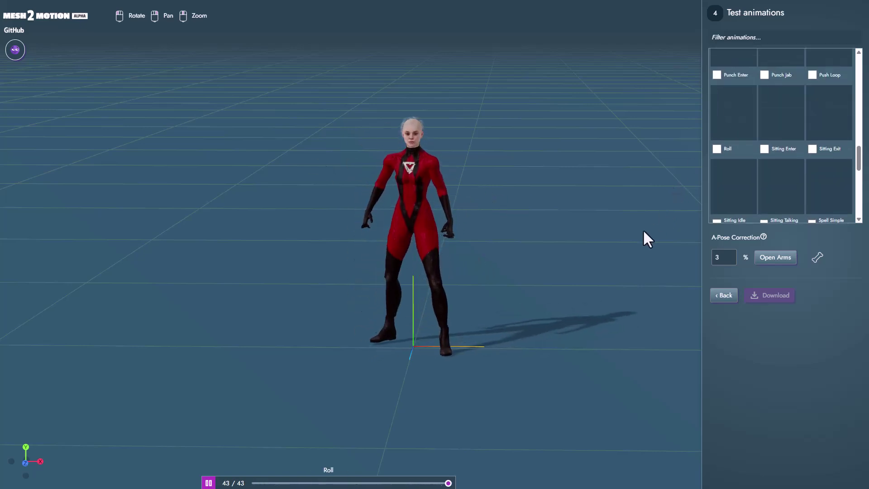
left_click(771, 186)
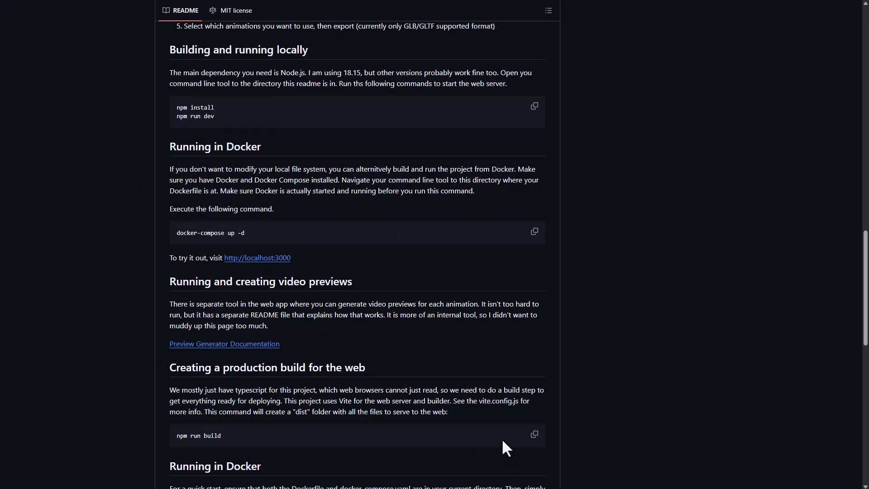
Scroll through the mesh2motion-app repository README with its description and fox screenshot
scroll(501, 438, "up", 15)
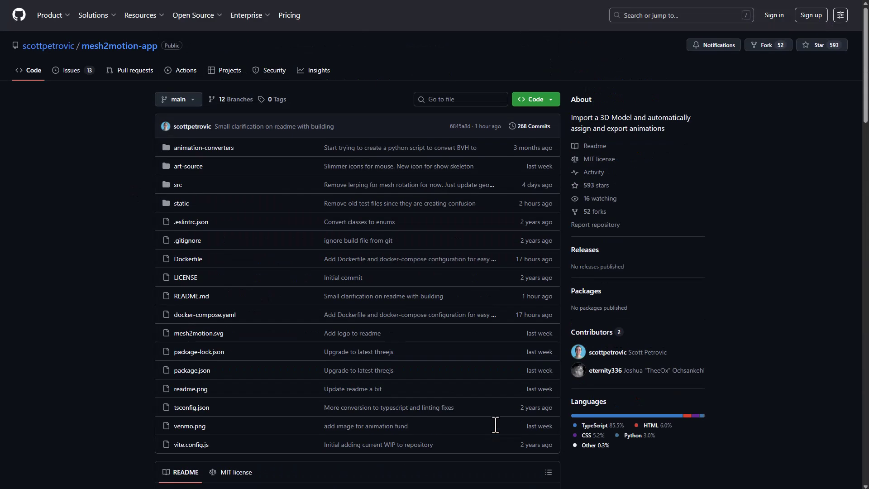
middle_click(778, 238)
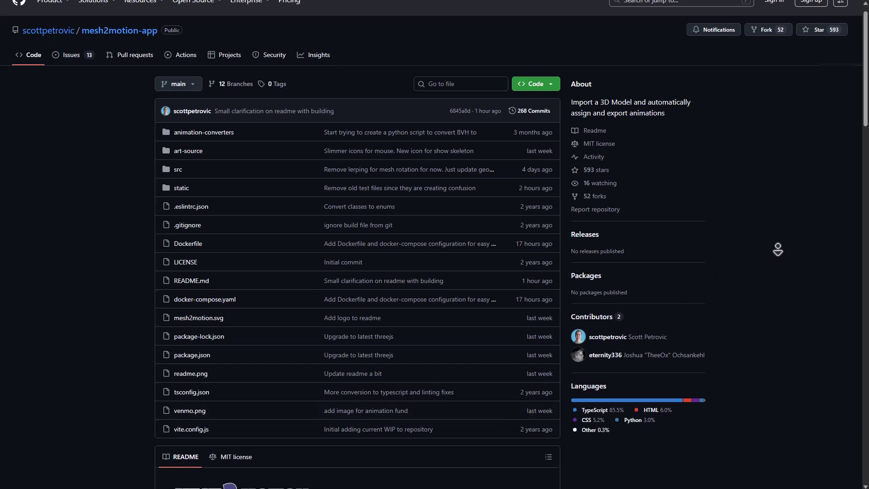
scroll(721, 209, "up", 1)
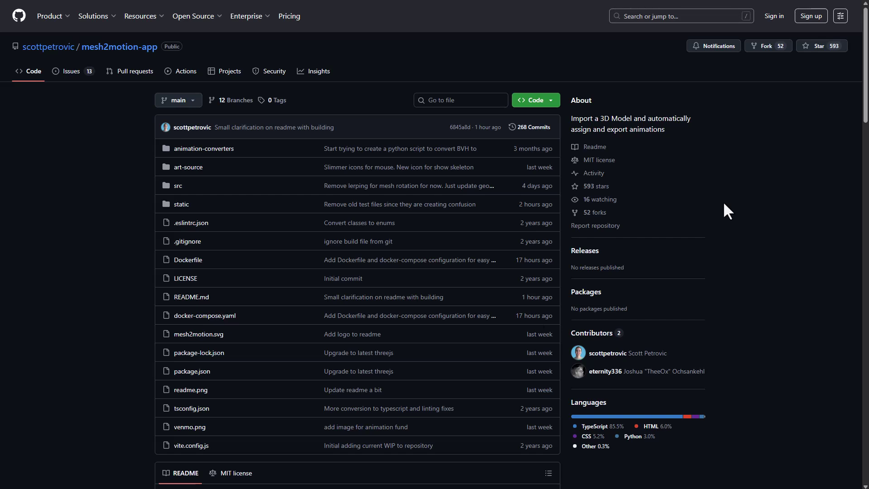
scroll(703, 216, "down", 4)
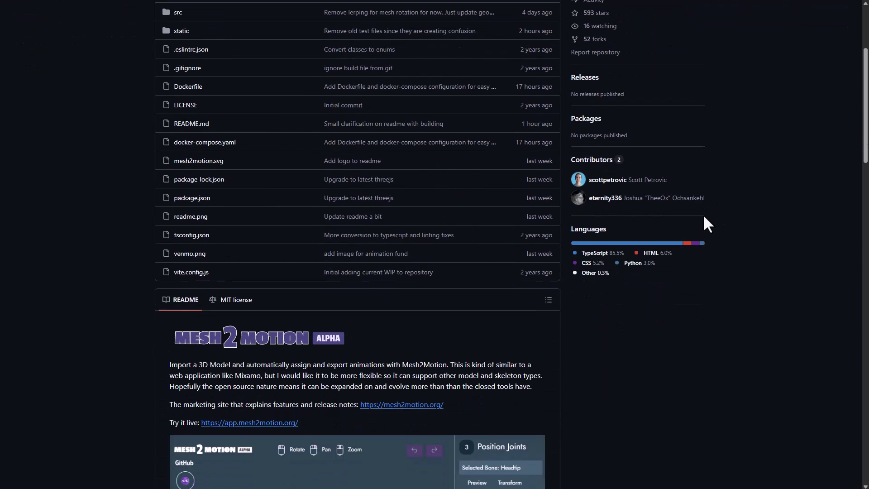
scroll(703, 216, "down", 3)
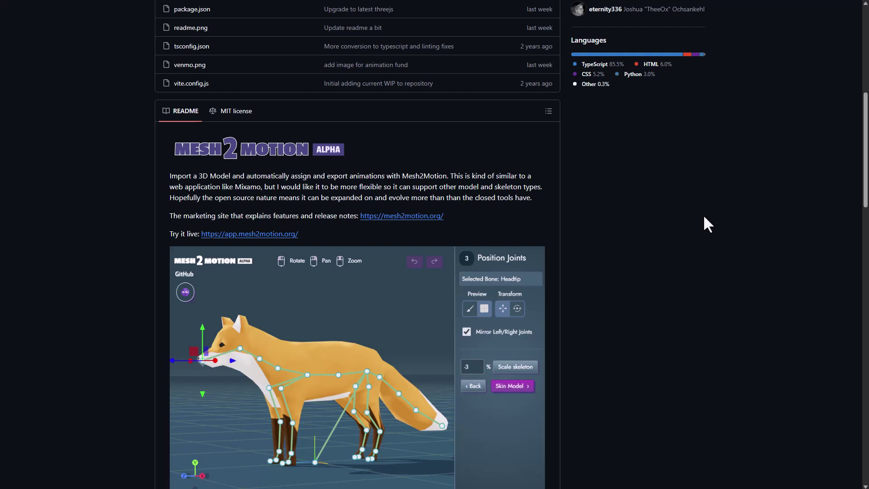
key("ctrl+Tab")
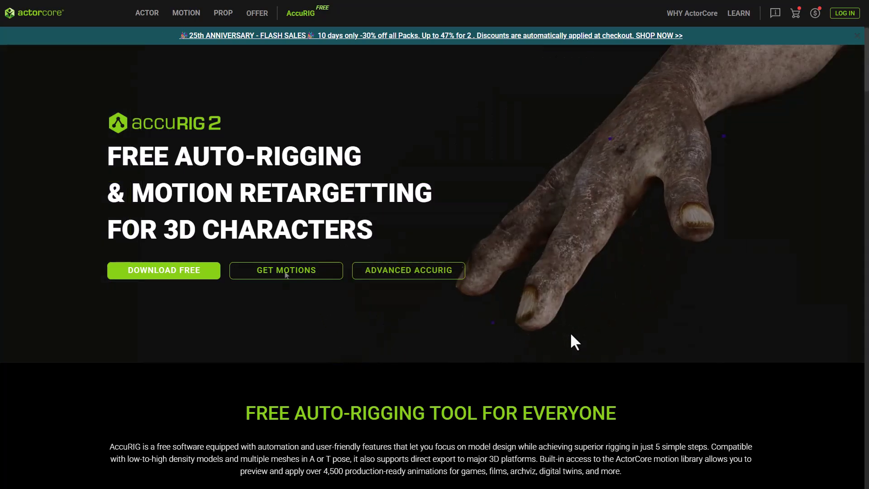
Scroll through the AccuRIG 2 auto-rigging and retargeting feature sections
scroll(569, 332, "down", 15)
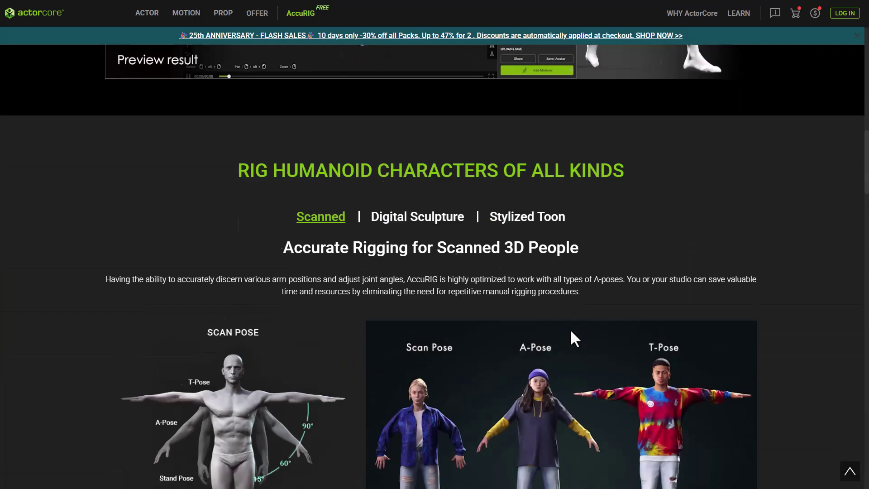
scroll(581, 351, "up", 8)
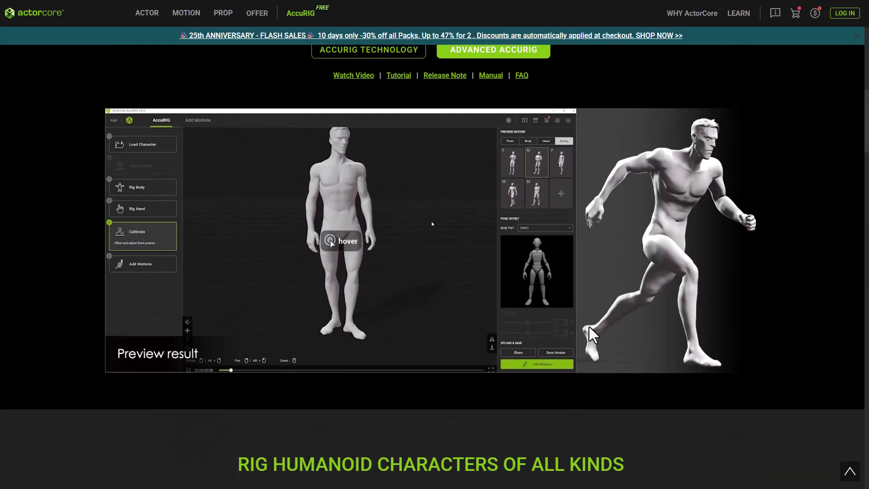
scroll(588, 327, "up", 8)
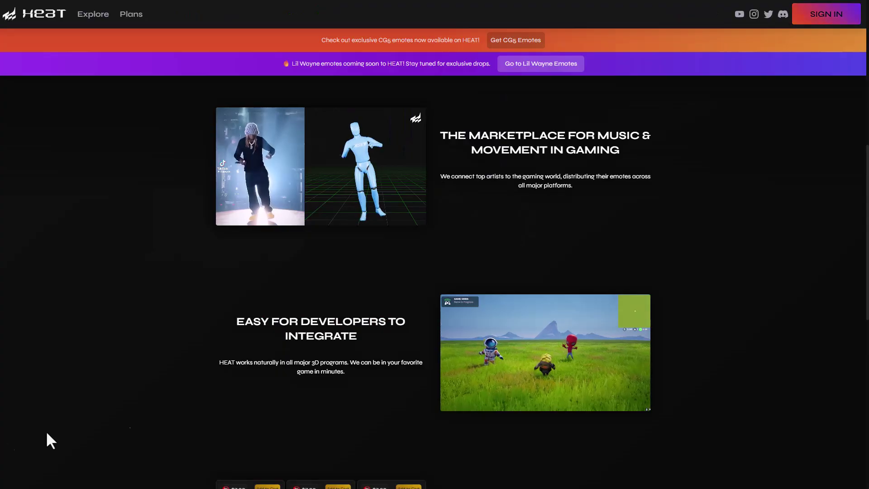
Scroll through HEAT's marketplace, developer and CG5 emote sections
scroll(393, 345, "up", 8)
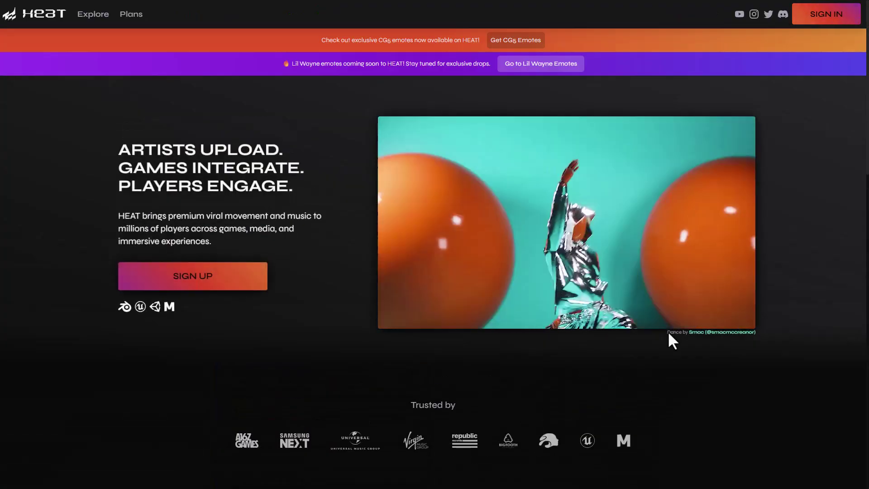
scroll(667, 331, "down", 15)
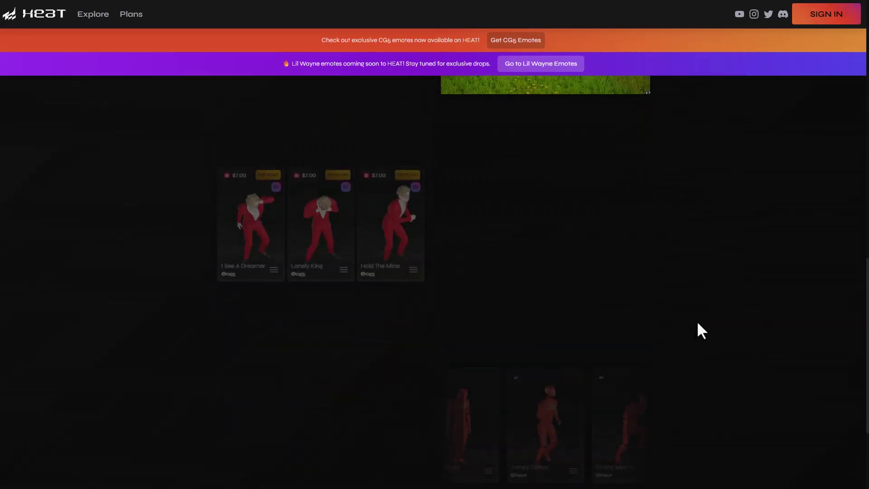
scroll(720, 325, "down", 4)
scroll(735, 319, "up", 8)
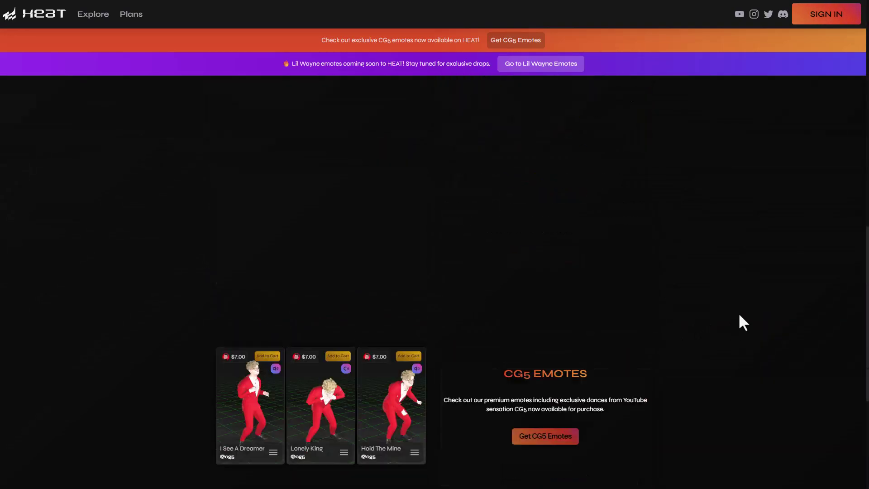
scroll(742, 322, "up", 10)
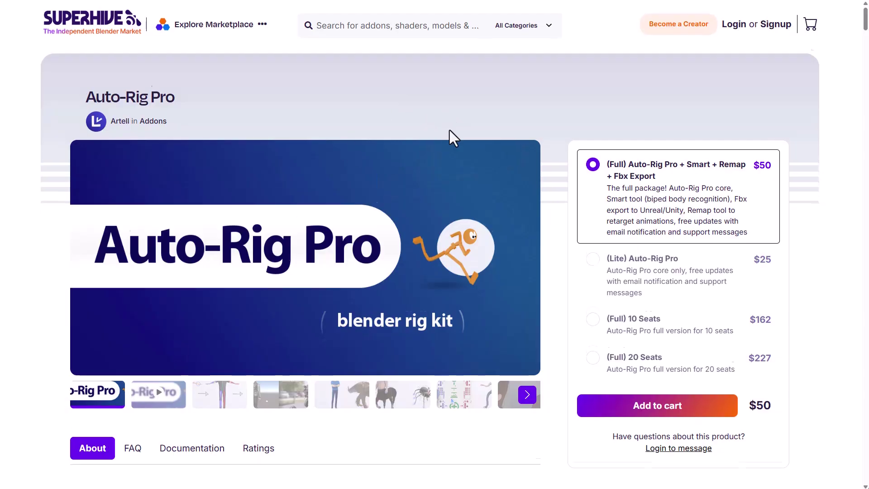
Scroll down through Auto-Rig Pro's Smart rigging and facial rig descriptions
scroll(450, 129, "down", 10)
scroll(450, 183, "down", 4)
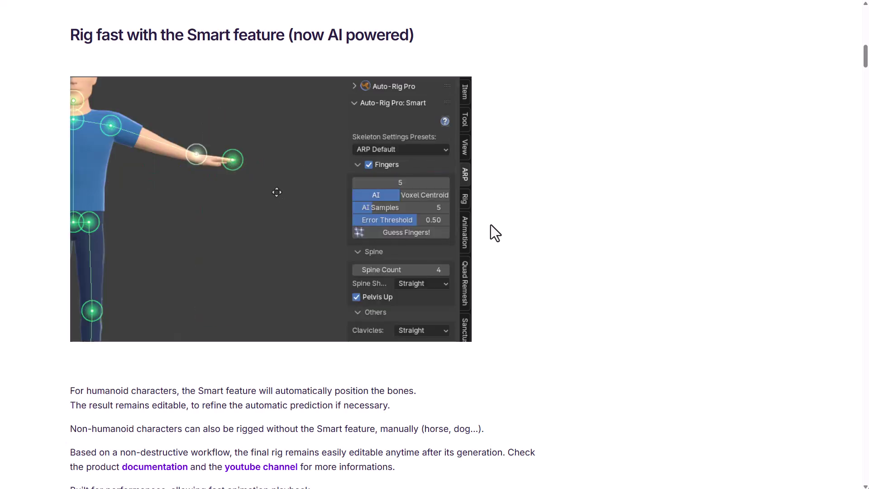
scroll(491, 225, "down", 1)
scroll(490, 224, "down", 15)
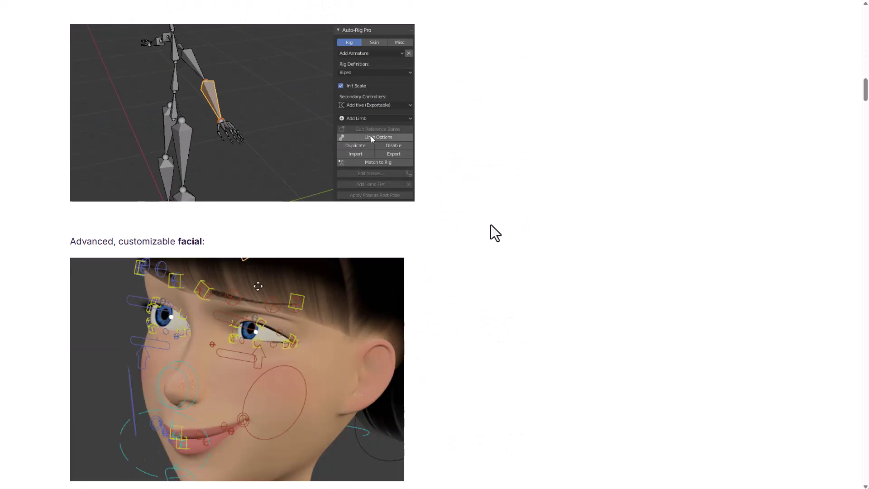
scroll(490, 224, "down", 7)
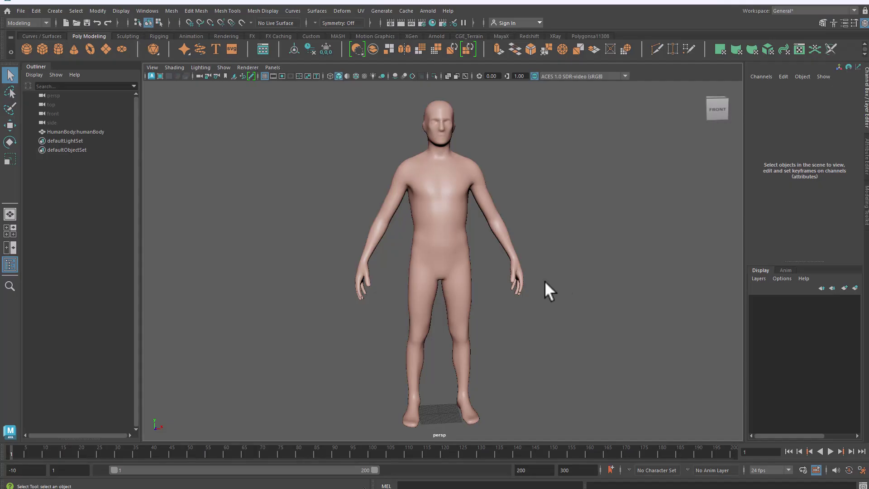
Auto-rig the body mesh with HumanIK Quick Rig, then lift and rotate the hips
left_click(834, 22)
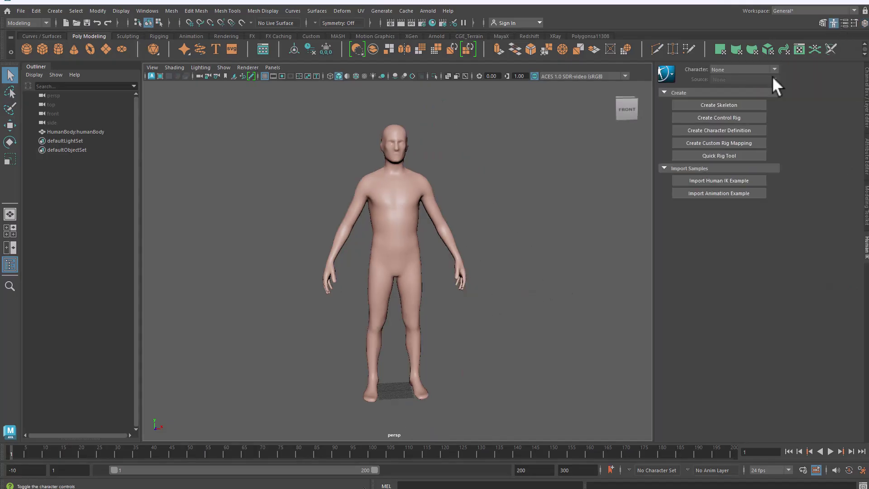
left_click(376, 238)
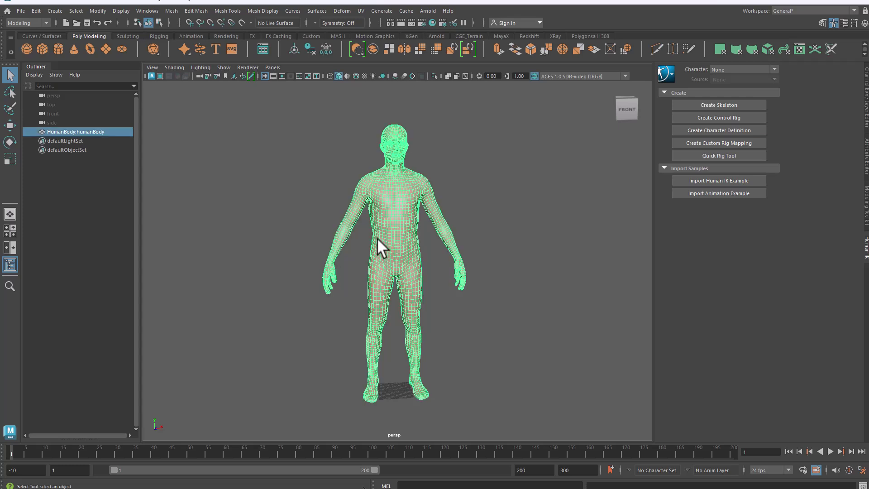
left_click(727, 156)
left_click(212, 219)
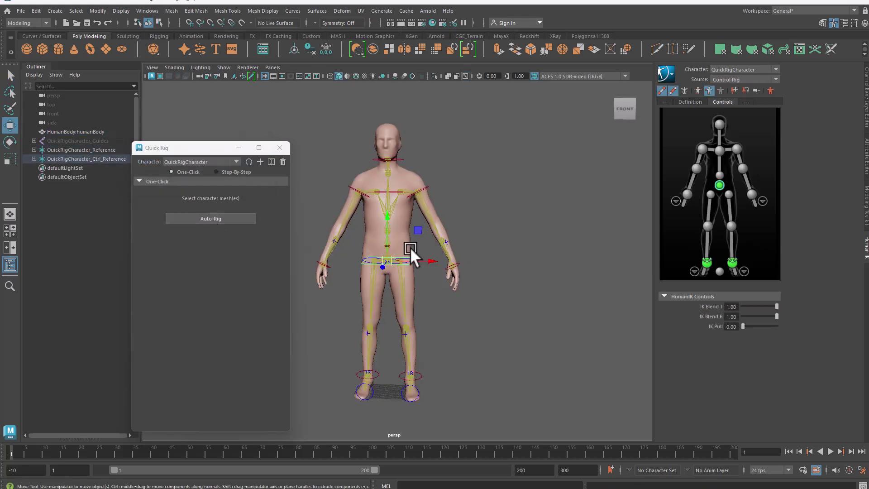
left_click_drag(410, 247, 389, 251)
key("e")
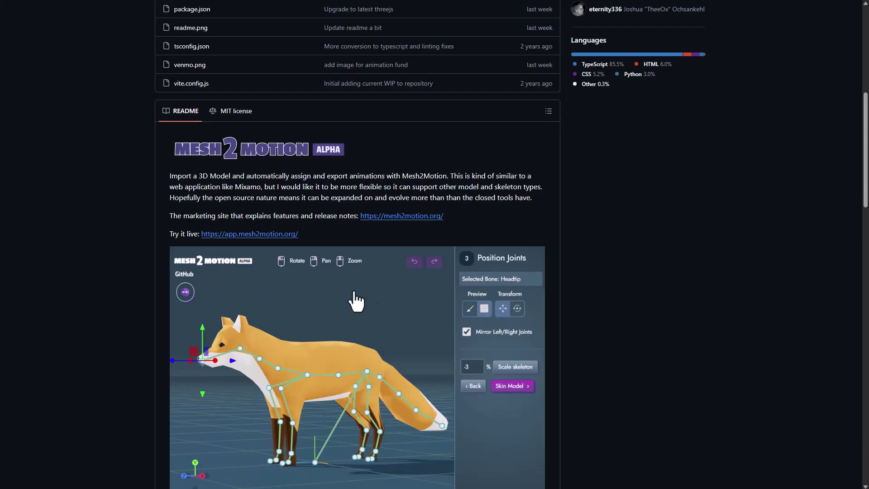
Scroll through the README build instructions, then back up to the file list and About panel
scroll(534, 320, "up", 7)
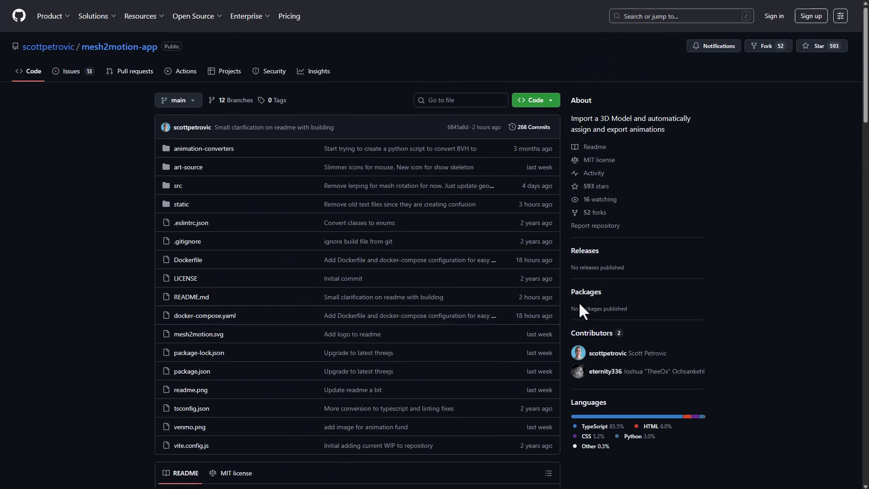
scroll(622, 298, "down", 7)
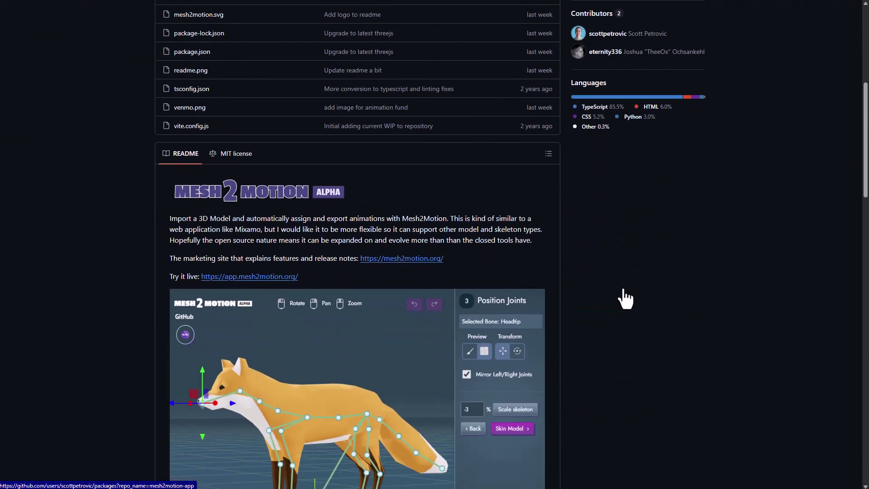
scroll(625, 299, "down", 13)
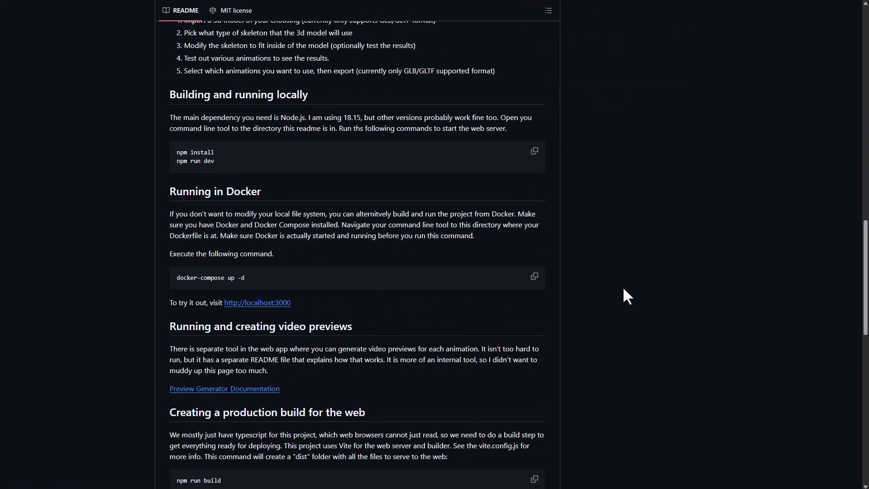
scroll(623, 290, "down", 9)
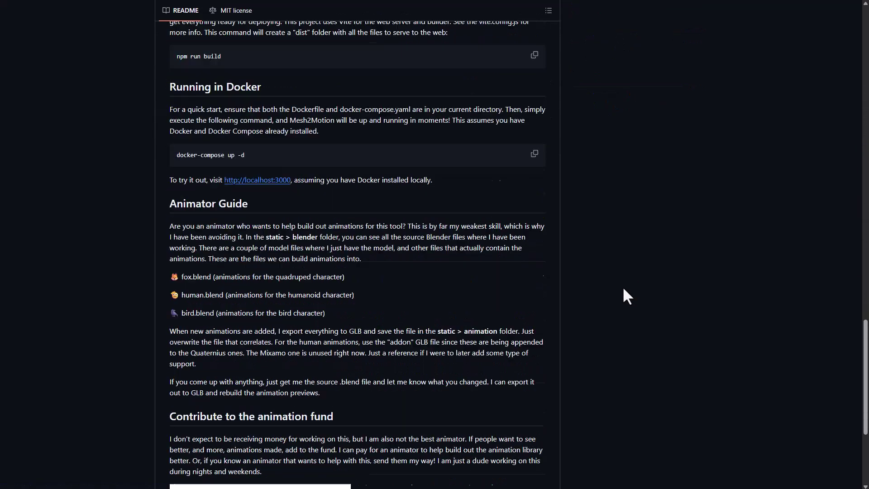
scroll(624, 290, "down", 3)
scroll(624, 290, "up", 18)
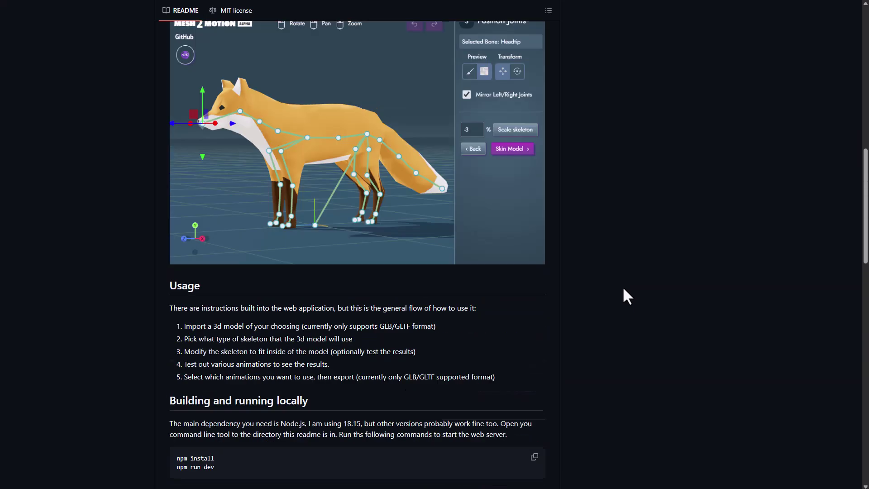
scroll(623, 289, "up", 3)
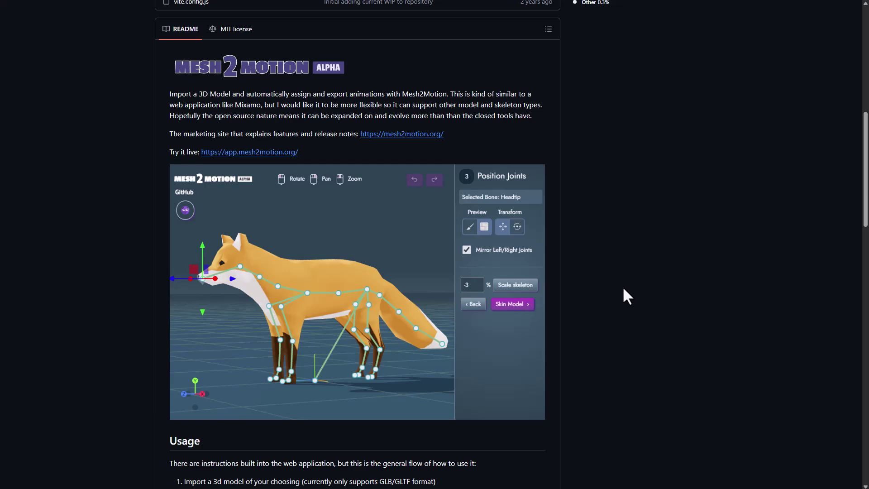
scroll(671, 321, "down", 7)
scroll(672, 322, "up", 9)
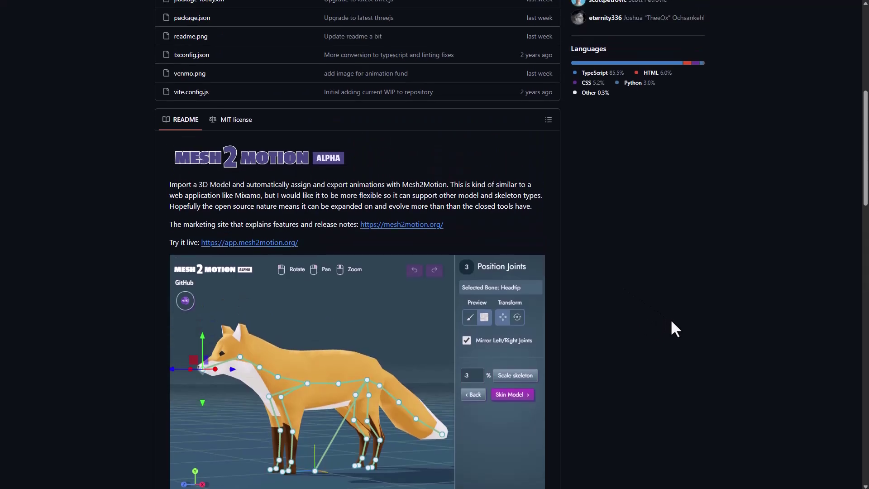
scroll(671, 320, "up", 5)
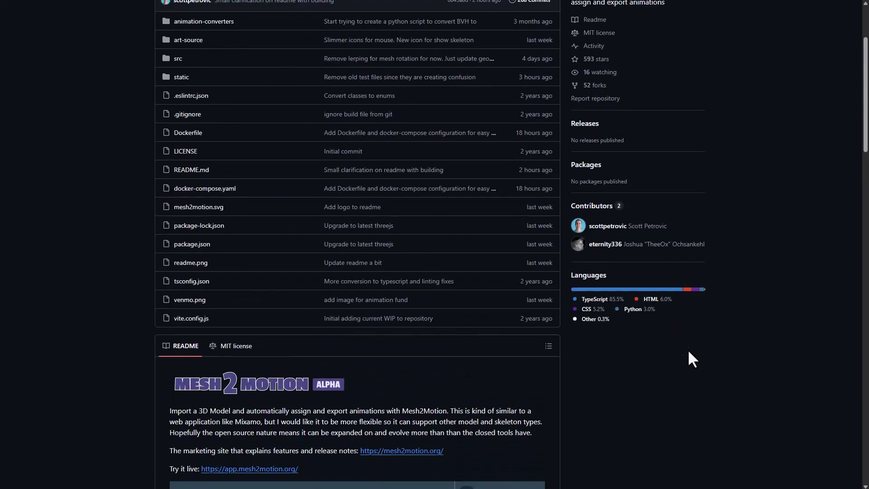
scroll(778, 342, "up", 3)
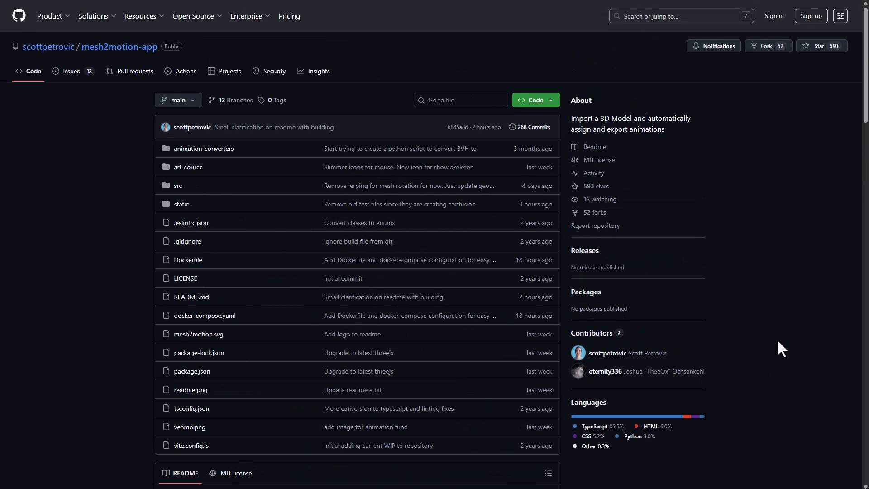